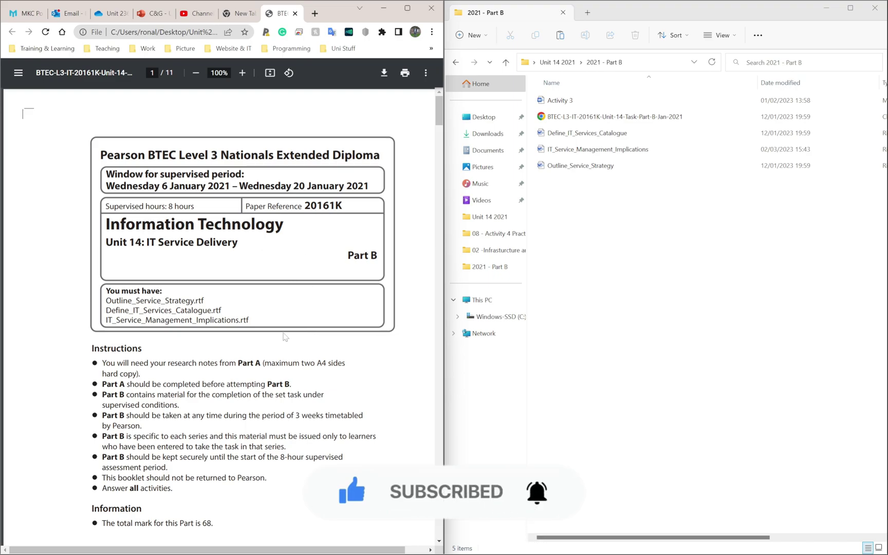
Scroll the task brief PDF to page 4's submission section showing the naming conventions
scroll(218, 309, down, 20)
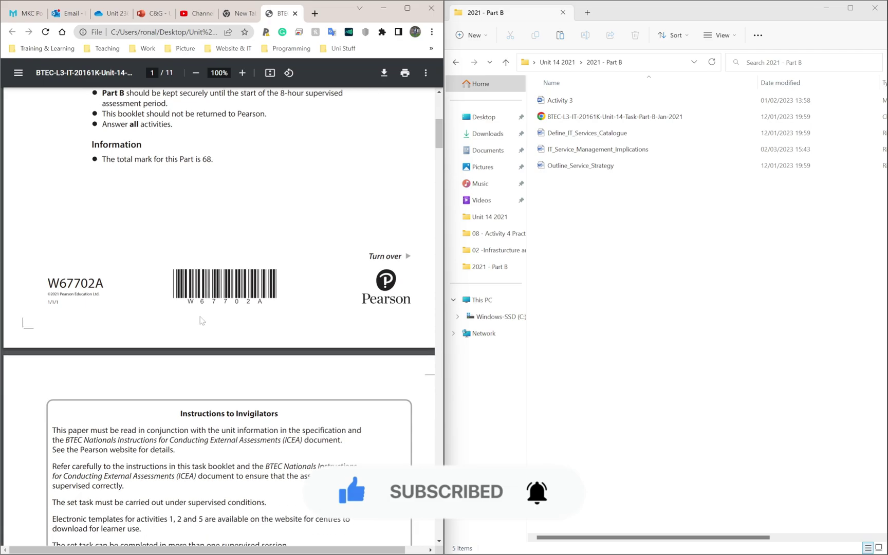
scroll(218, 308, down, 10)
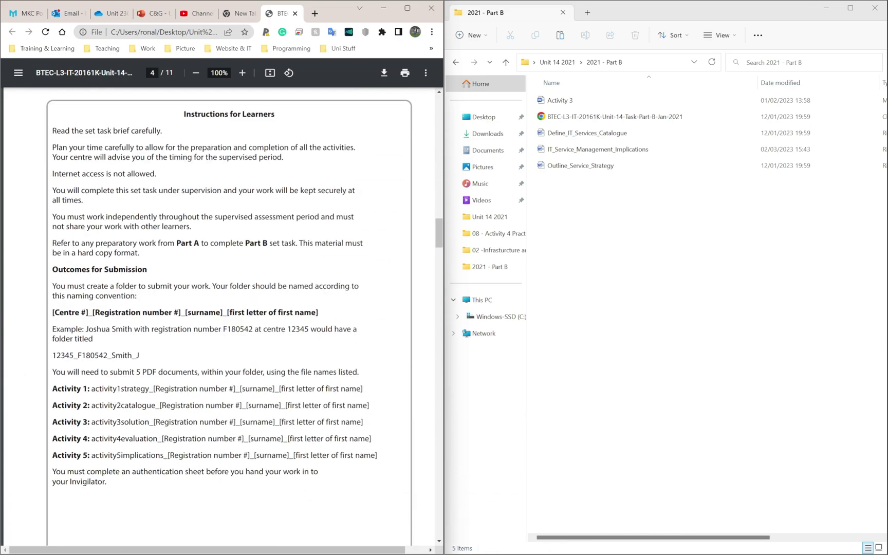
scroll(197, 322, up, 10)
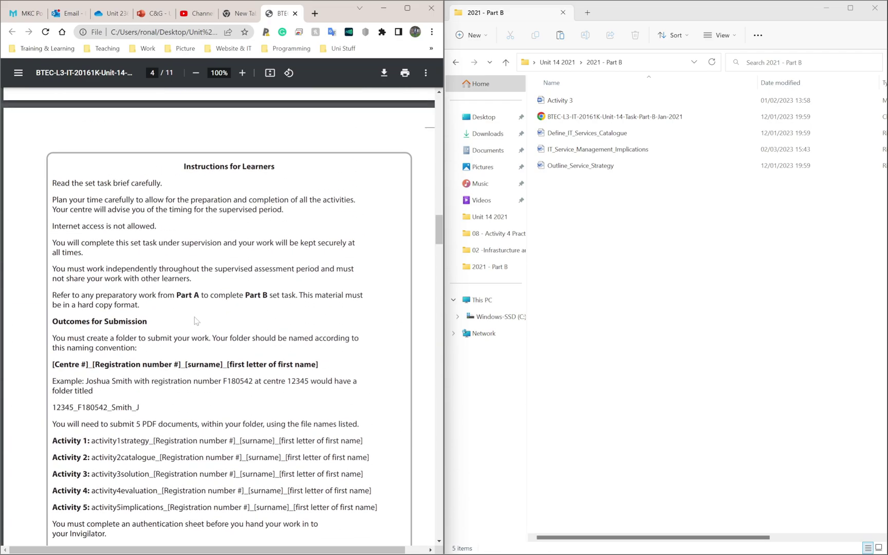
scroll(218, 309, up, 2)
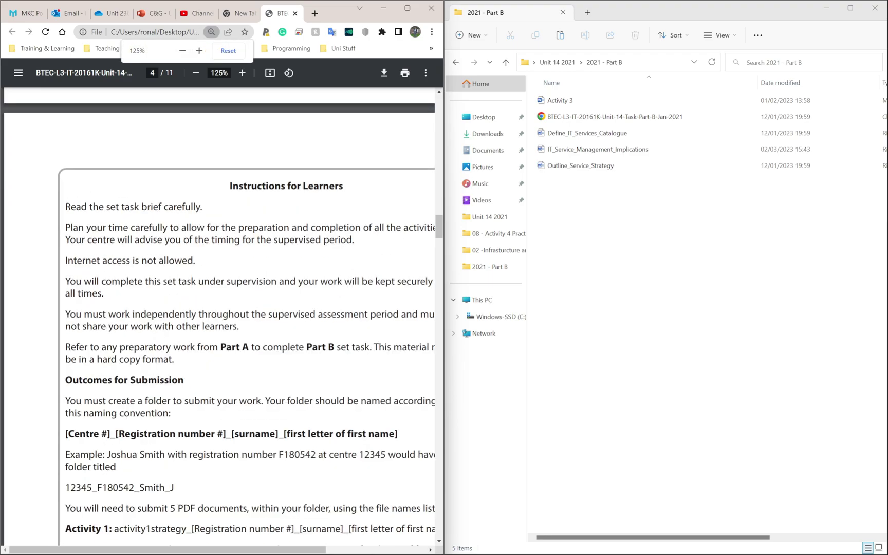
scroll(183, 305, down, 2)
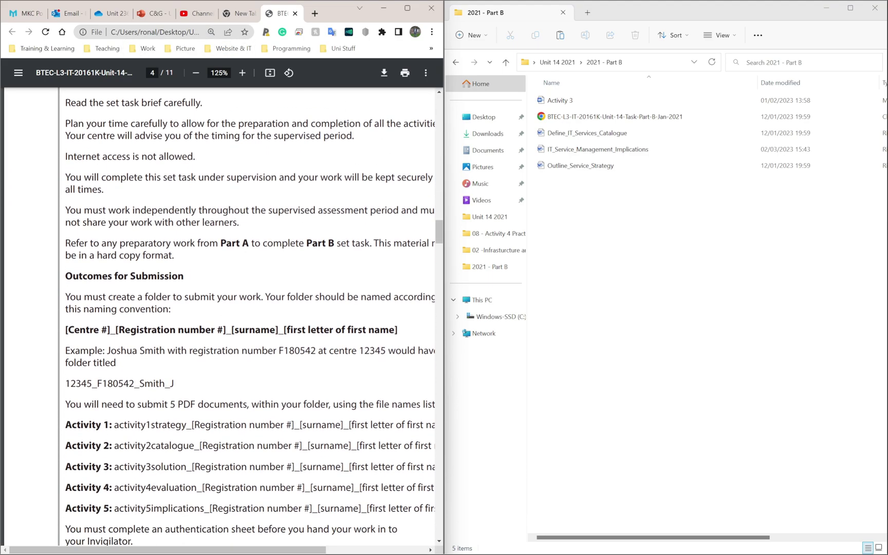
drag(164, 547, 202, 548)
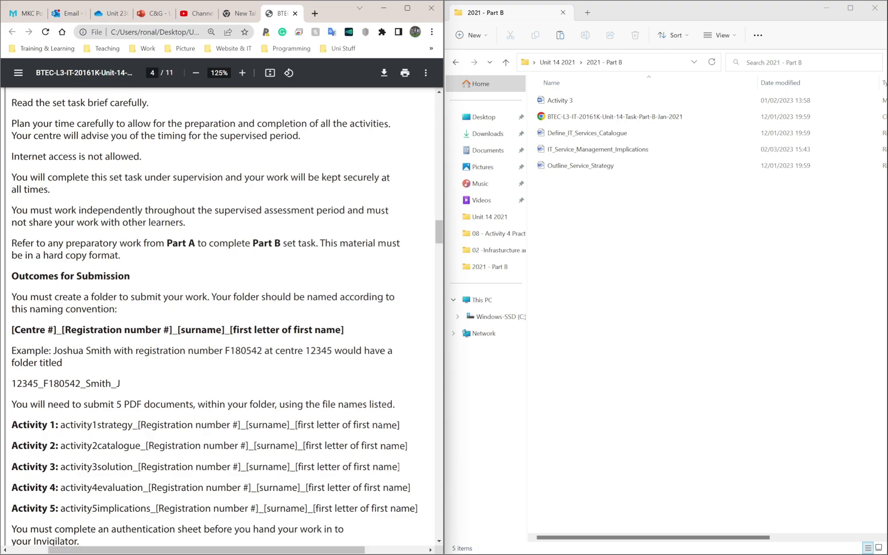
drag(346, 330, 12, 384)
click(77, 374)
drag(702, 289, 543, 91)
click(636, 206)
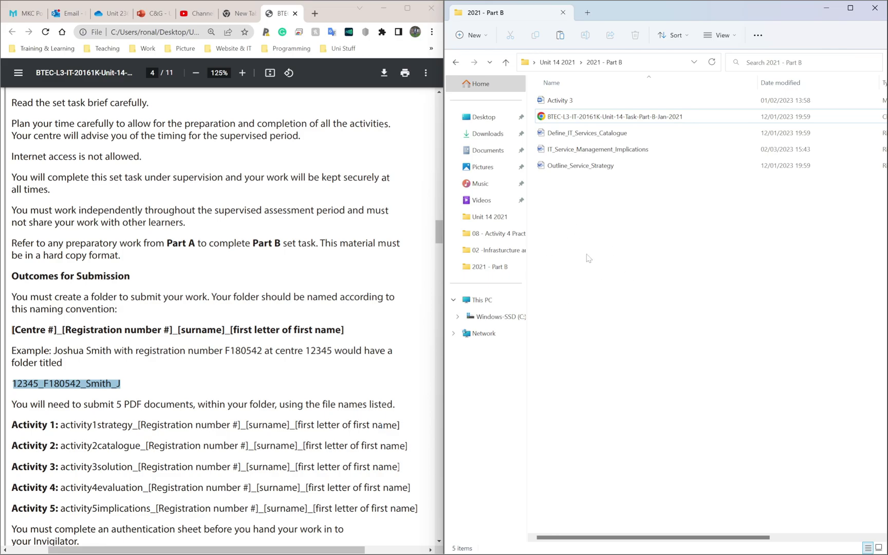
Create a new folder in 2021 - Part B through the context menu's New > Folder
right_click(565, 230)
key(Escape)
drag(696, 322, 622, 394)
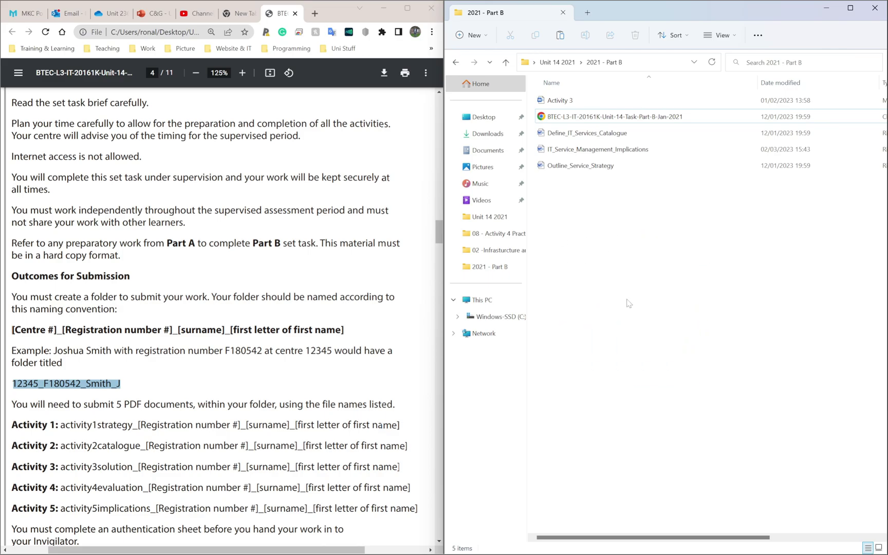
right_click(589, 263)
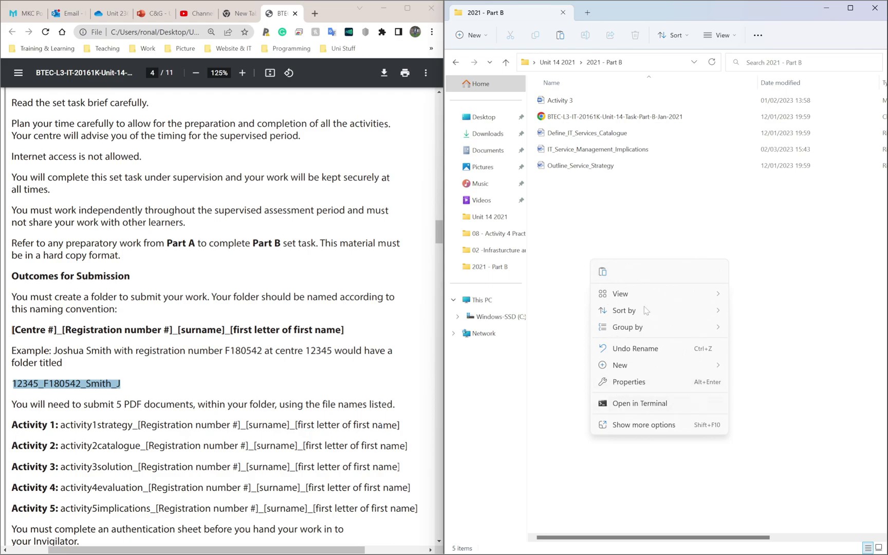
click(637, 425)
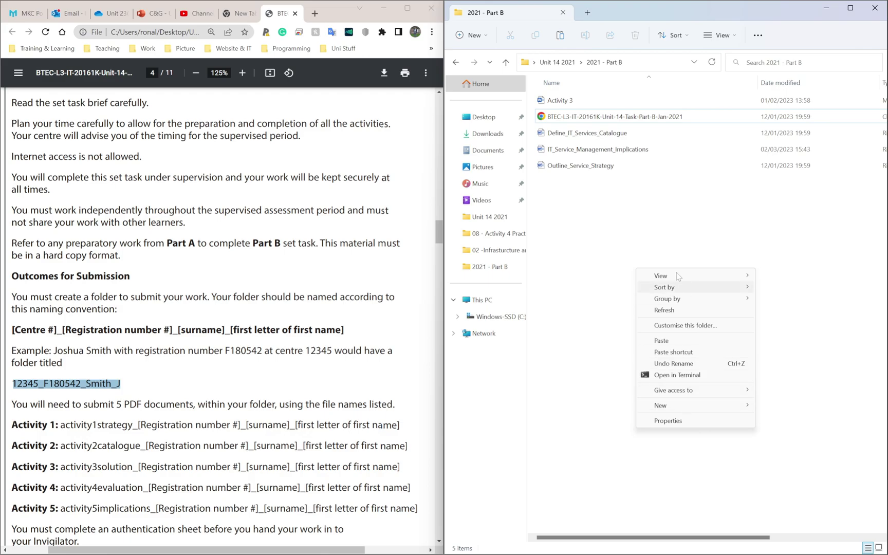
mouse_move(674, 402)
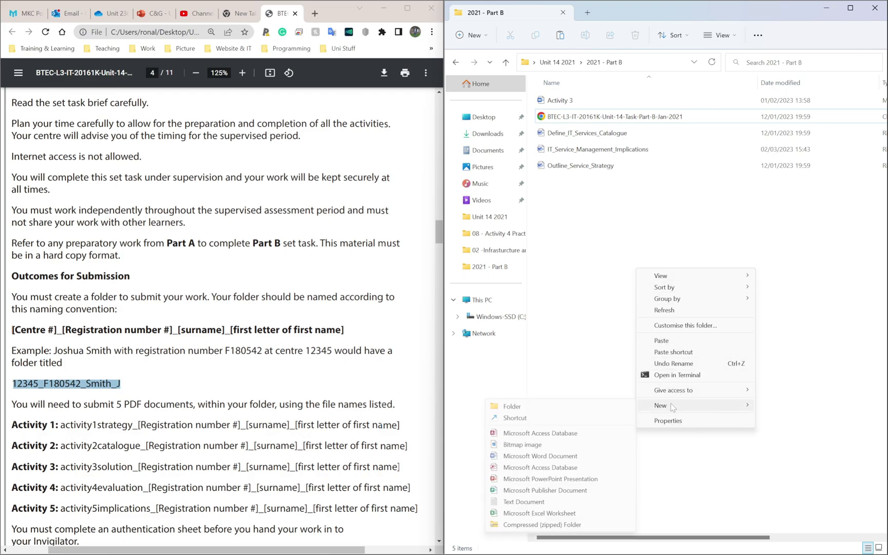
click(604, 403)
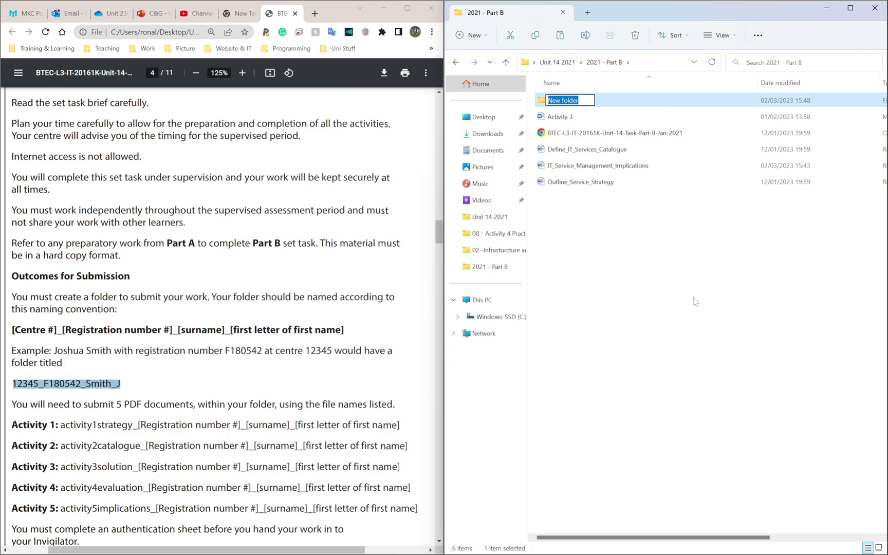
Name the new folder 12345_ followed by the registration number, surname and initial
text(12345)
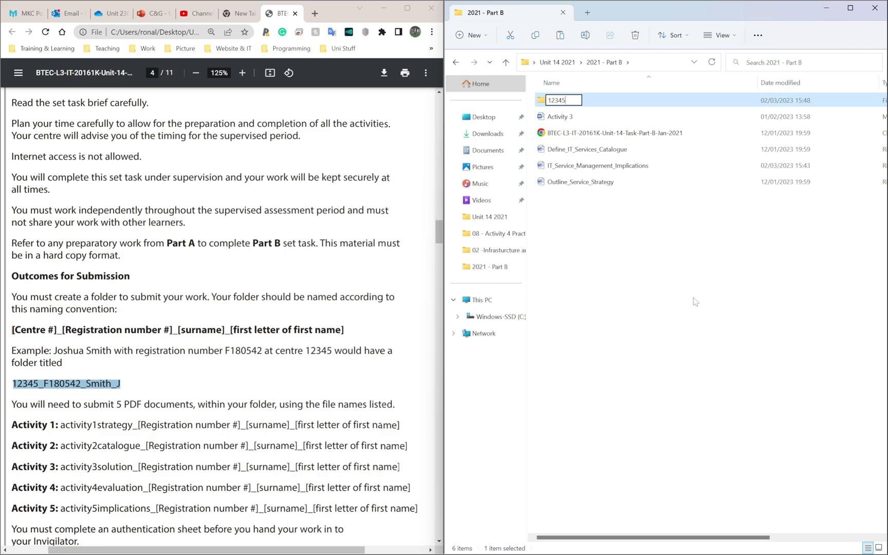
text(_)
text(MK180254)
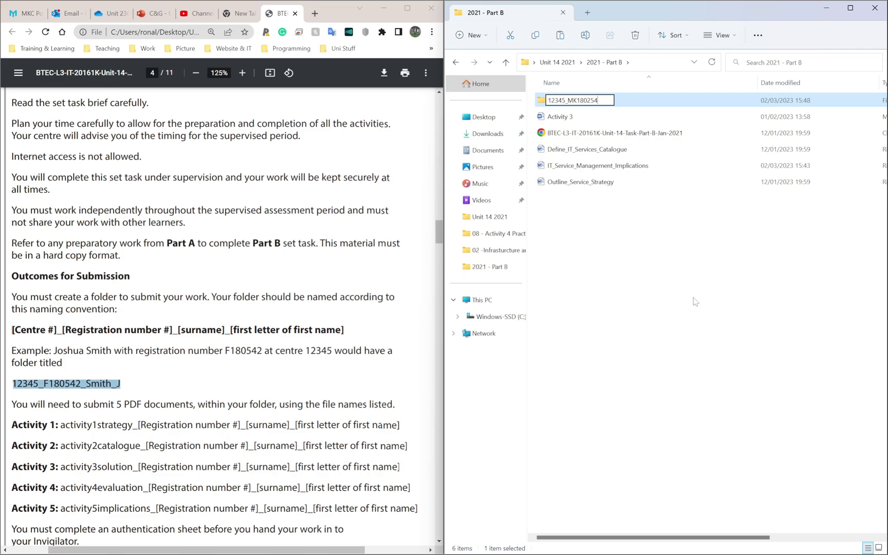
text(_KingBoss_)
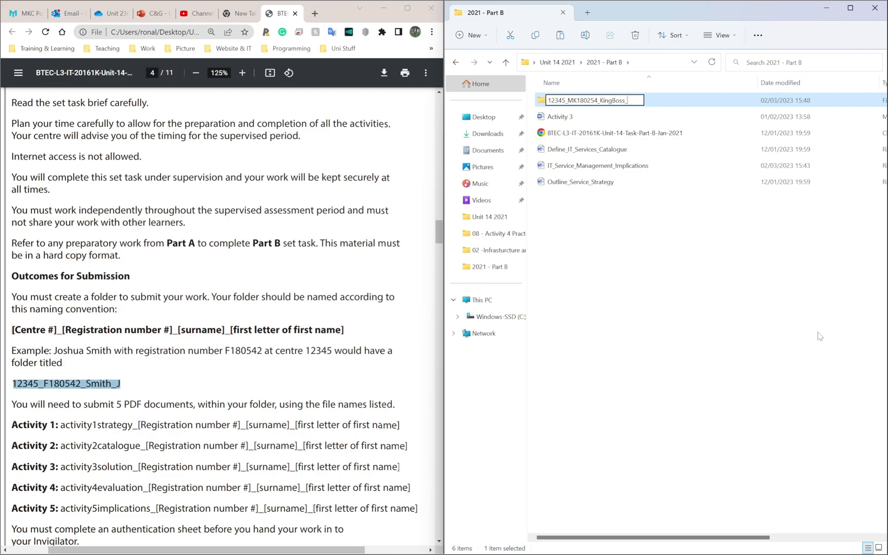
text(R)
key(Return)
click(610, 361)
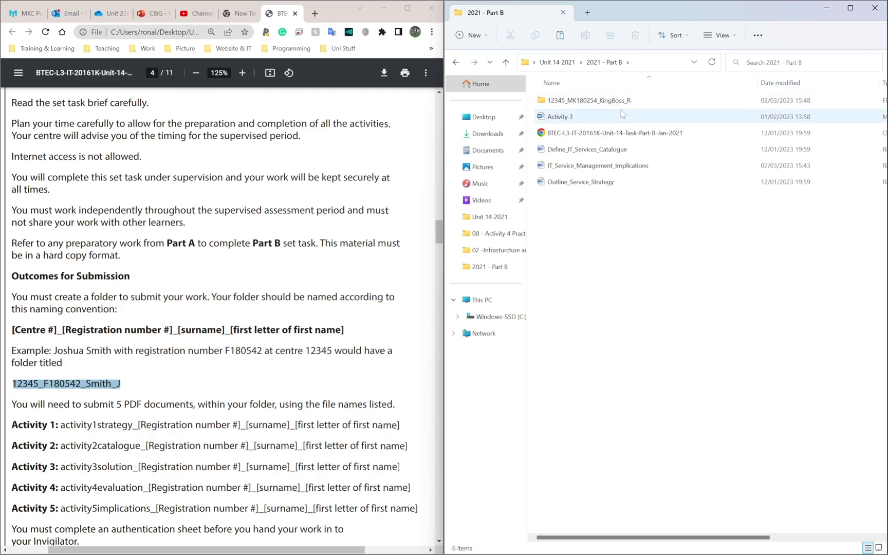
mouse_move(587, 102)
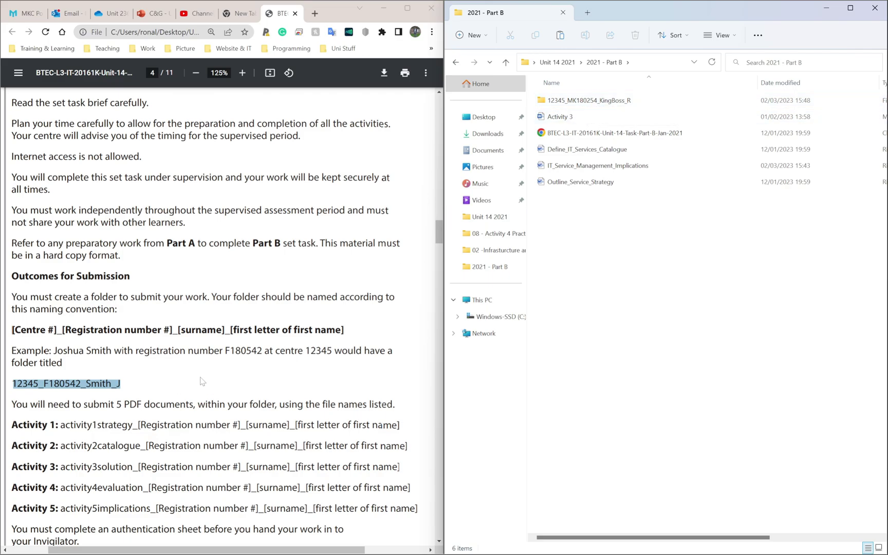
drag(612, 227, 545, 113)
click(581, 240)
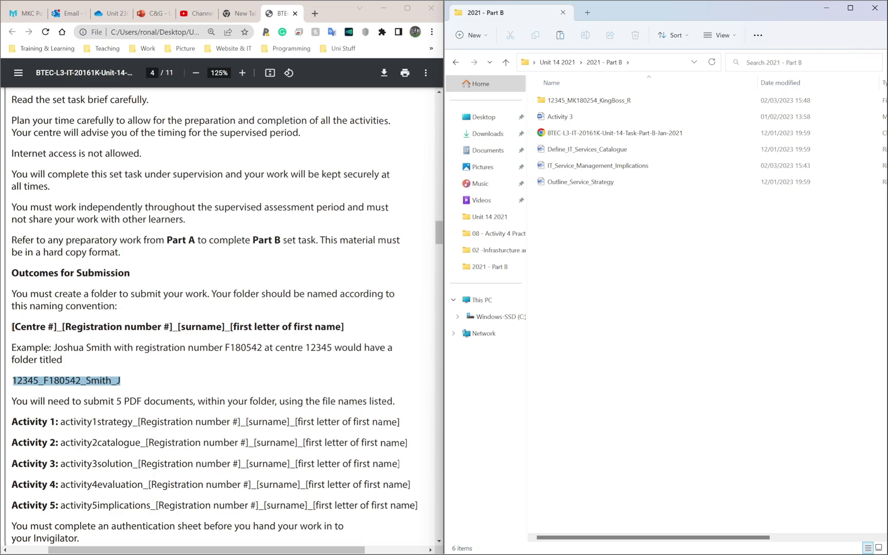
scroll(221, 308, down, 1)
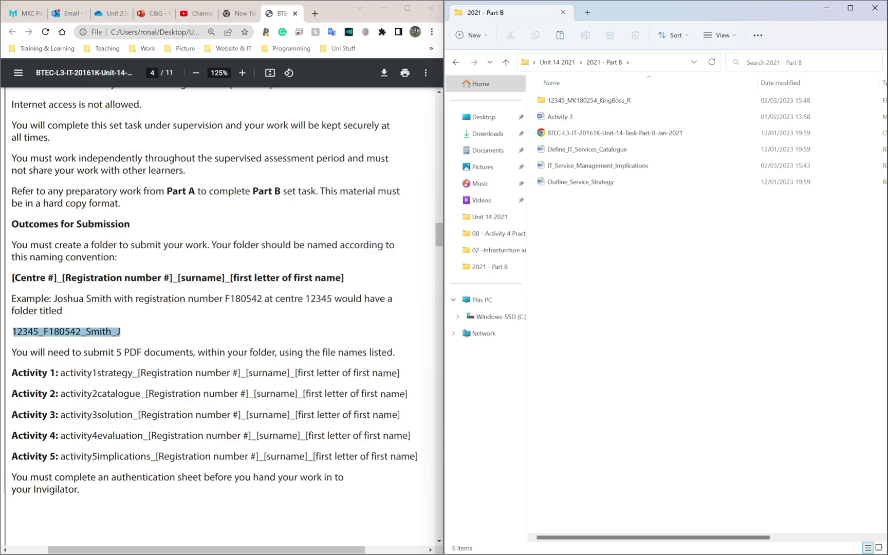
drag(24, 353, 190, 353)
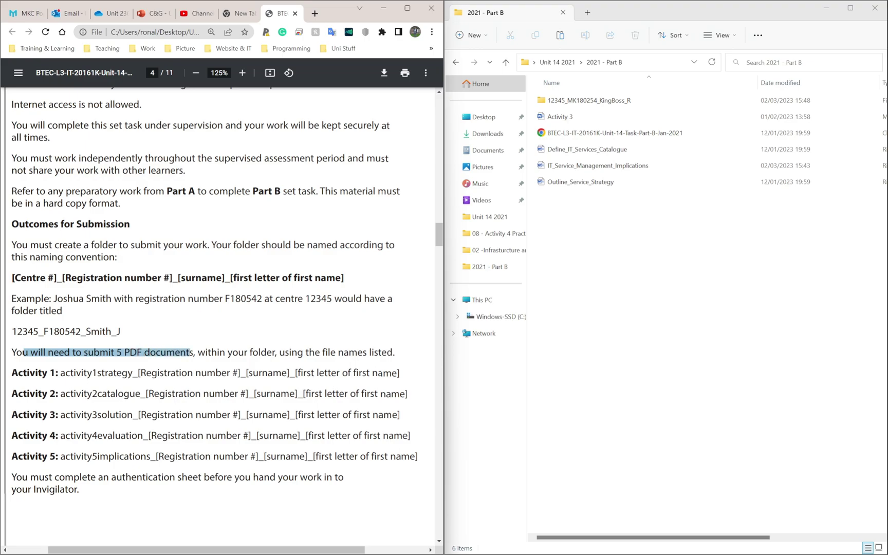
click(191, 353)
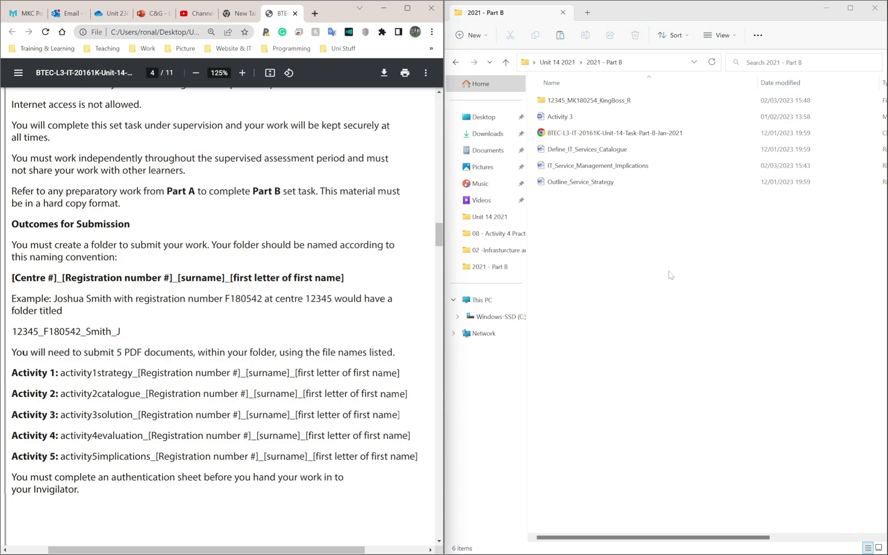
click(622, 303)
drag(24, 373, 48, 374)
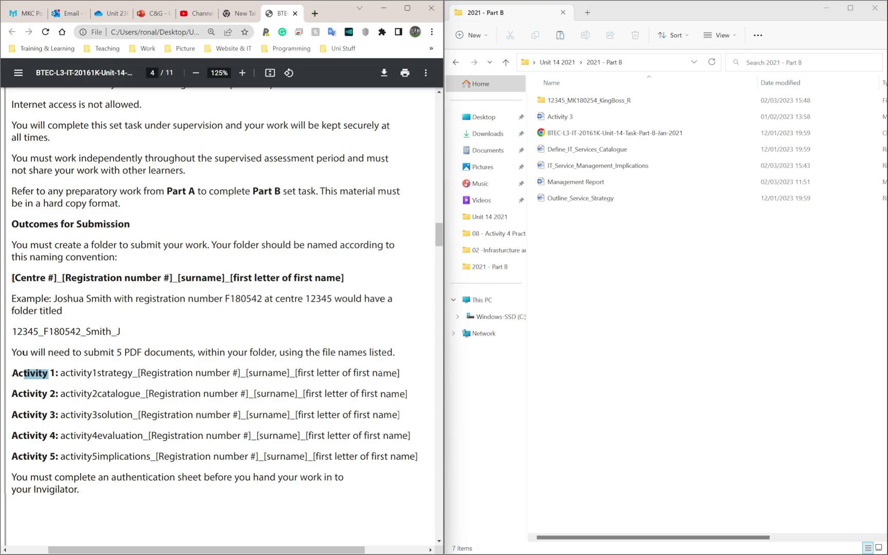
click(554, 258)
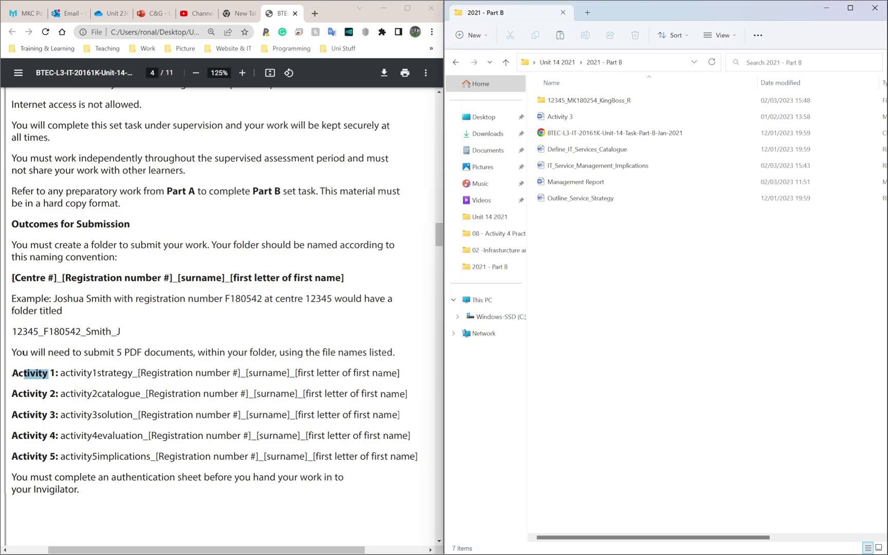
click(116, 374)
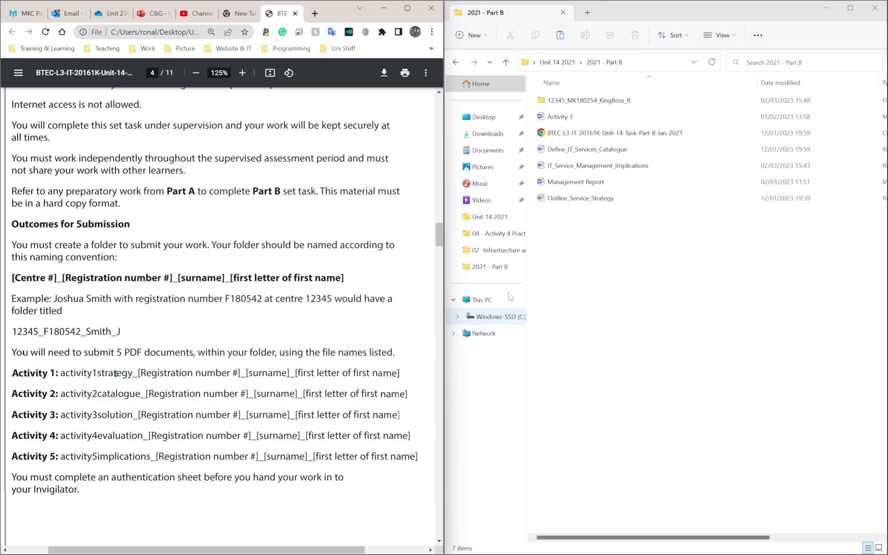
click(558, 199)
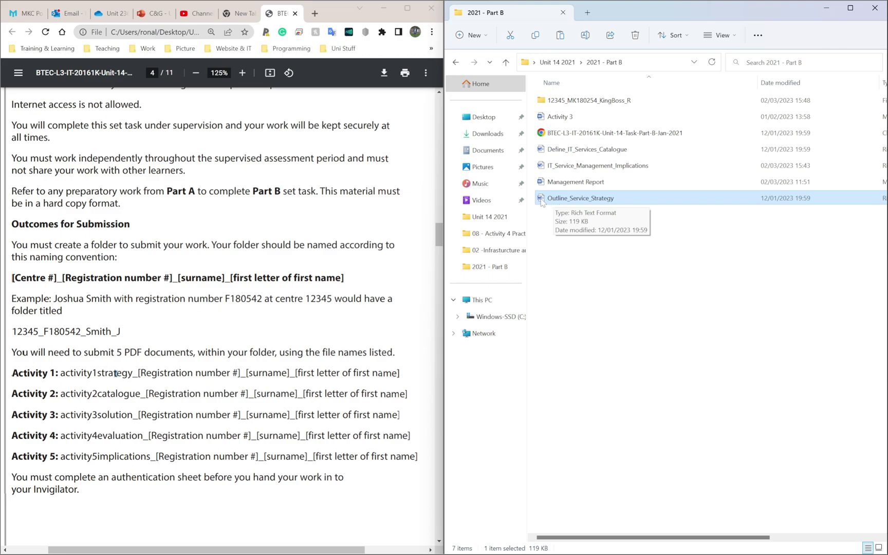
Copy the activity1strategy_ file-name prefix from the assignment brief
right_click(542, 202)
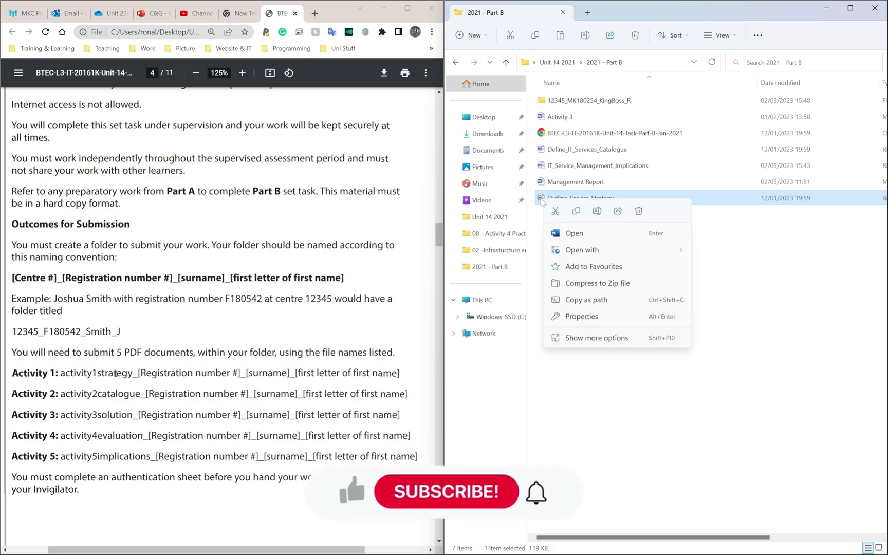
click(580, 344)
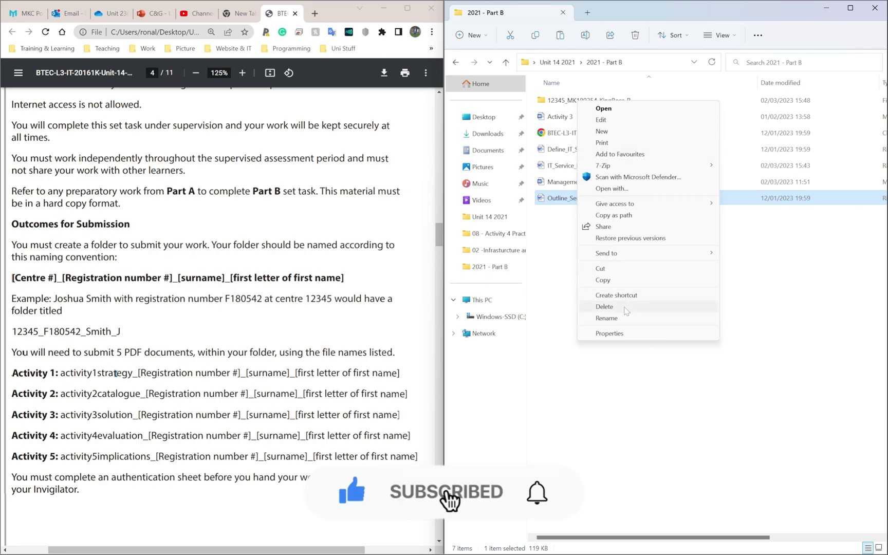
click(621, 316)
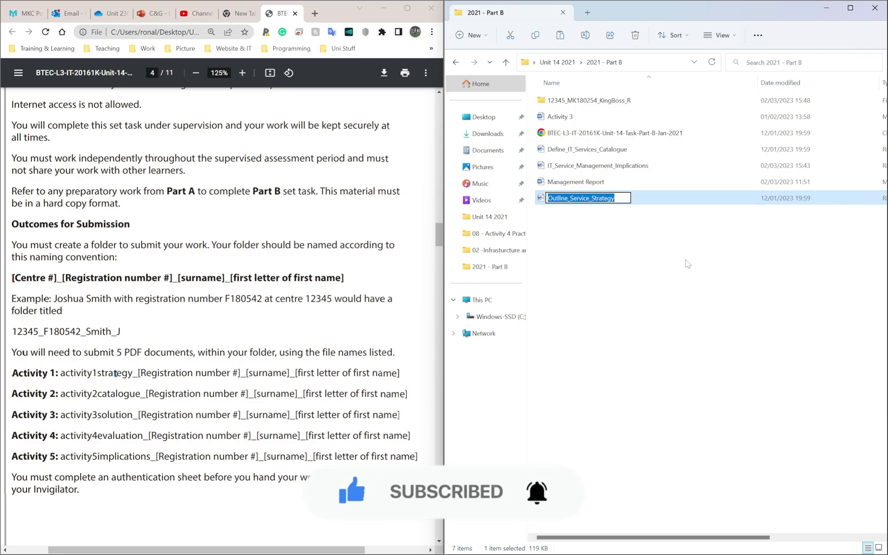
click(137, 395)
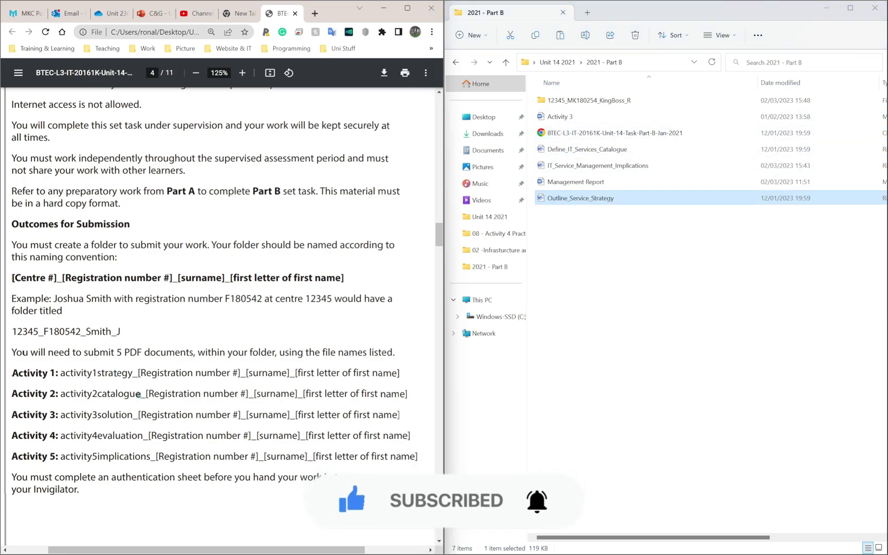
drag(61, 374, 133, 374)
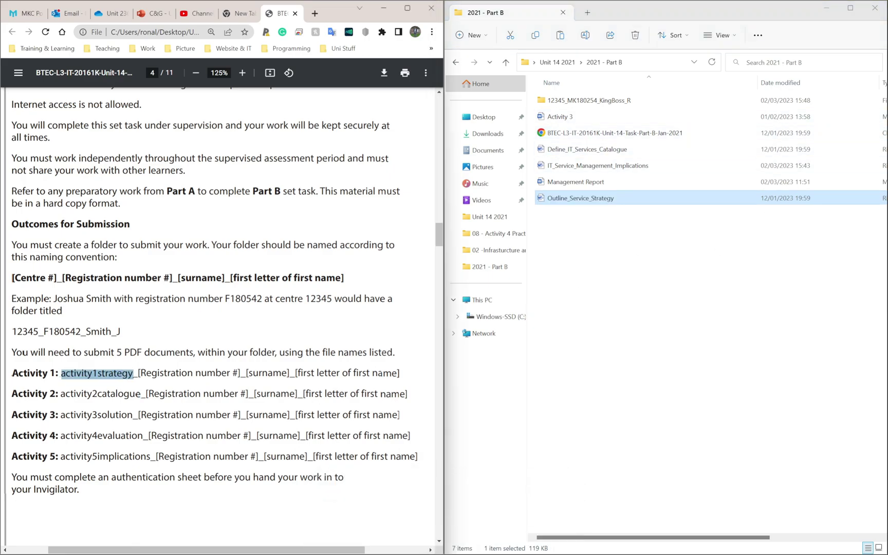
Rename Outline_Service_Strategy to activity1strategy_ plus registration number, surname and initial
click(545, 202)
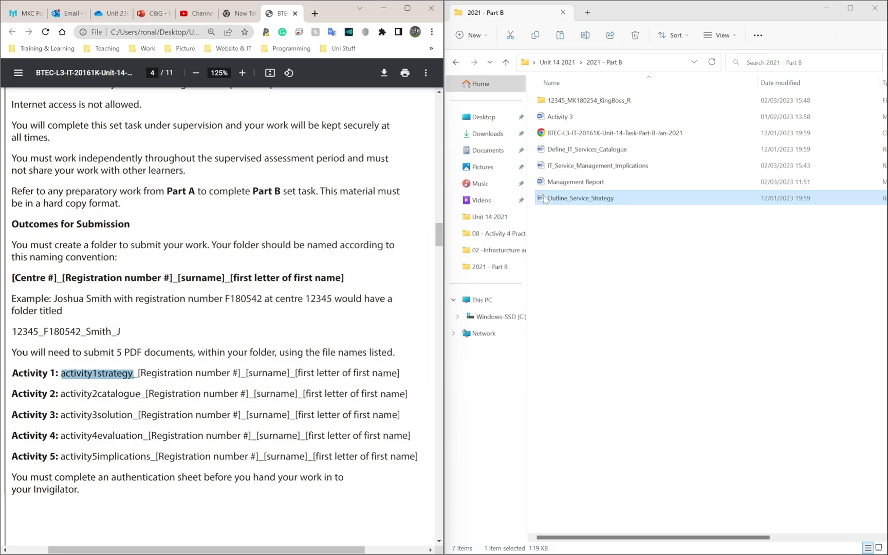
key(F2)
text(activity1strategy_)
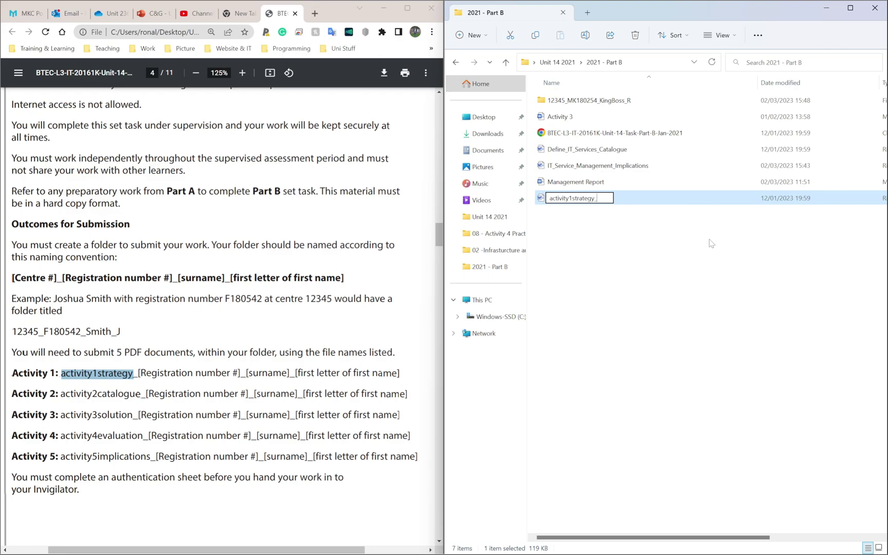
text(MK180254)
text(_KingBoss)
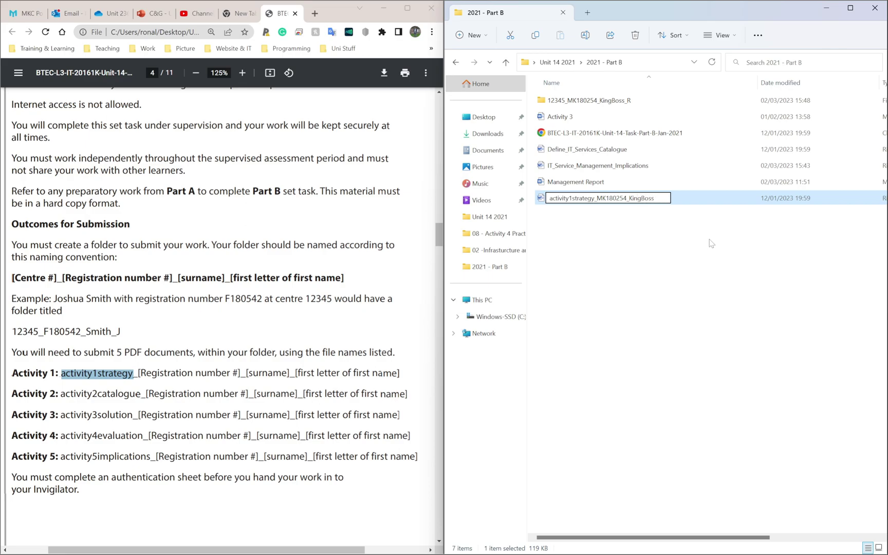
text(_R)
key(Return)
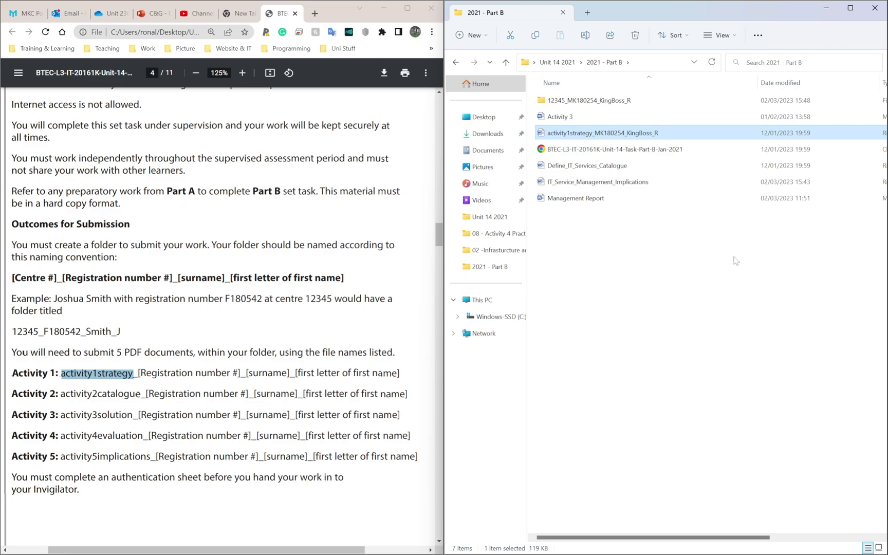
click(714, 303)
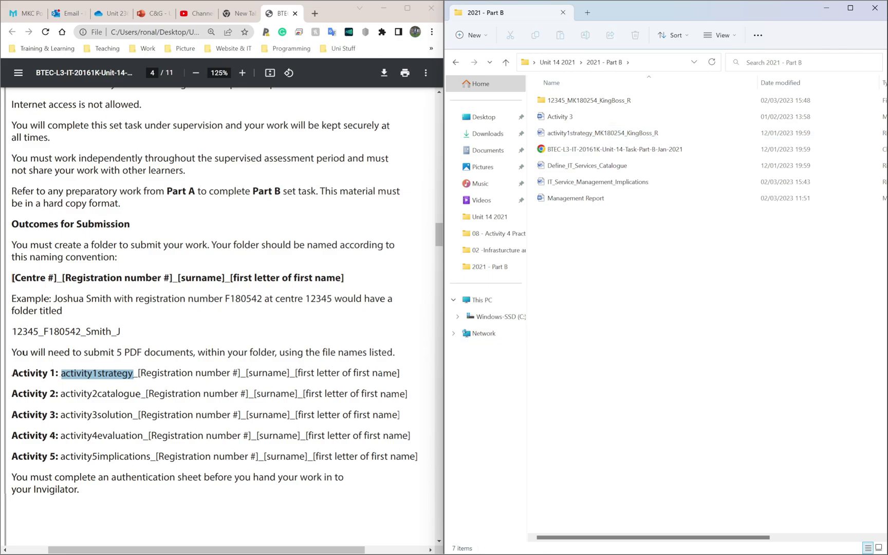
click(52, 395)
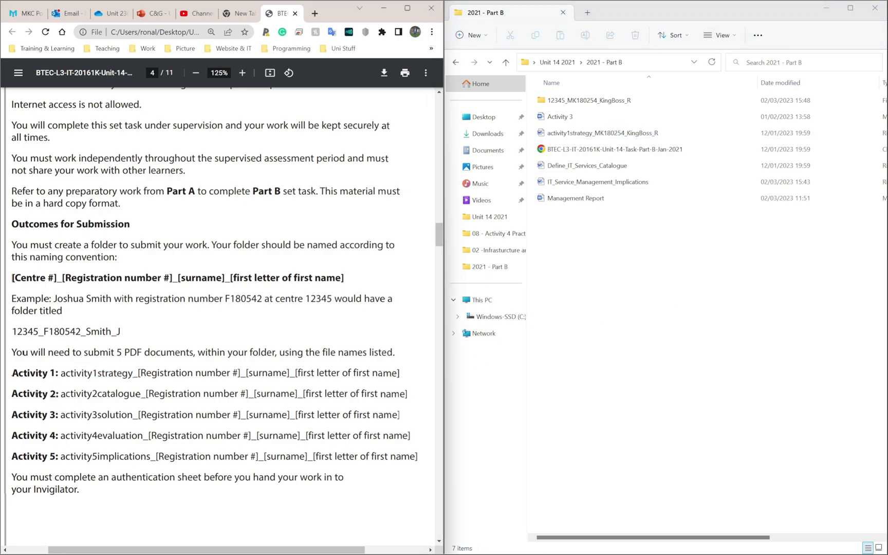
Rename Define_IT_Services_Catalogue to the copied activity2catalogue_ prefix plus registration number, surname and initial
drag(61, 394, 141, 395)
key(ctrl+c)
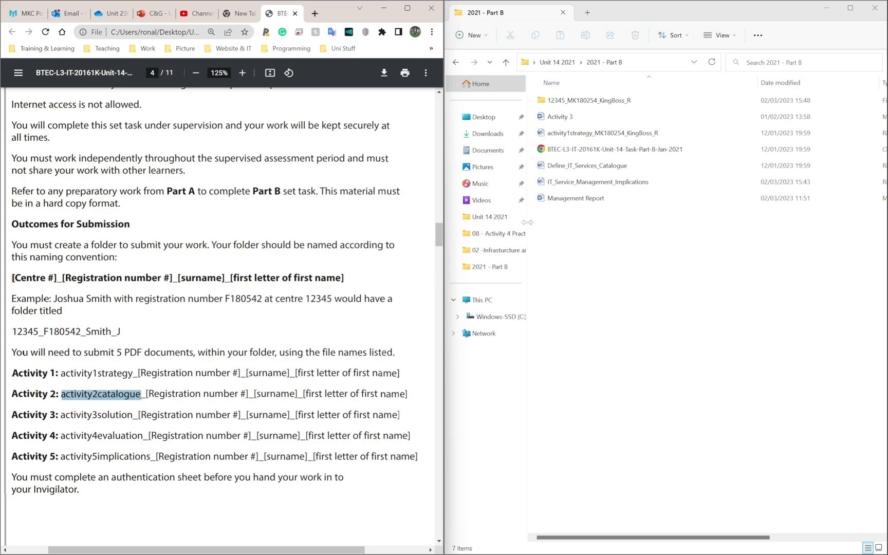
click(570, 239)
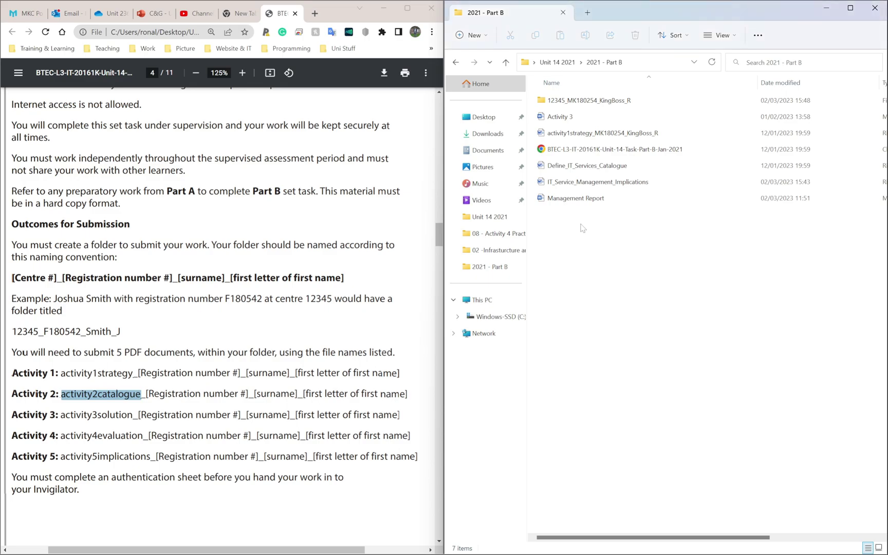
click(599, 166)
click(601, 167)
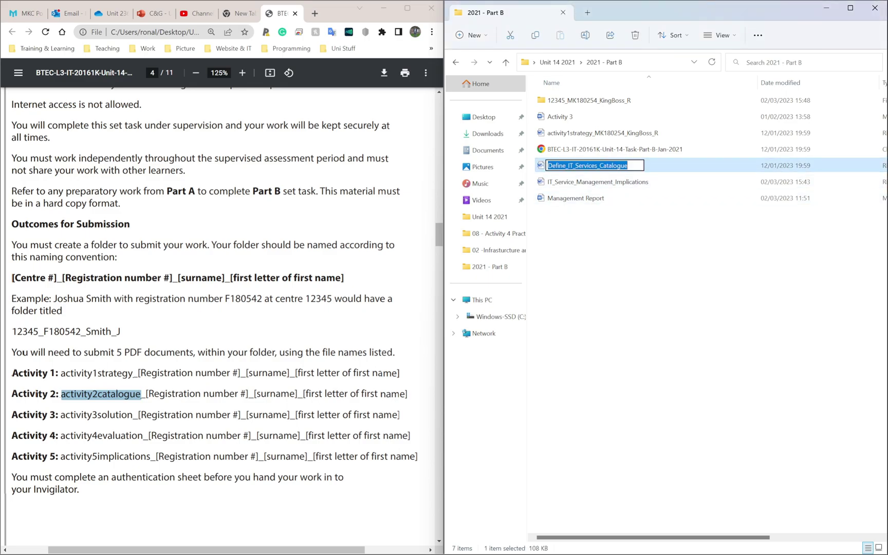
click(618, 235)
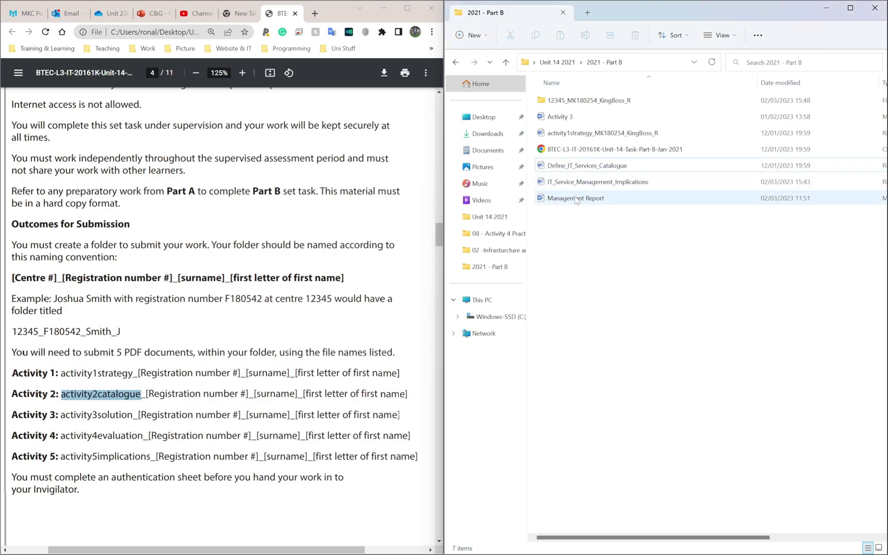
right_click(541, 165)
click(587, 303)
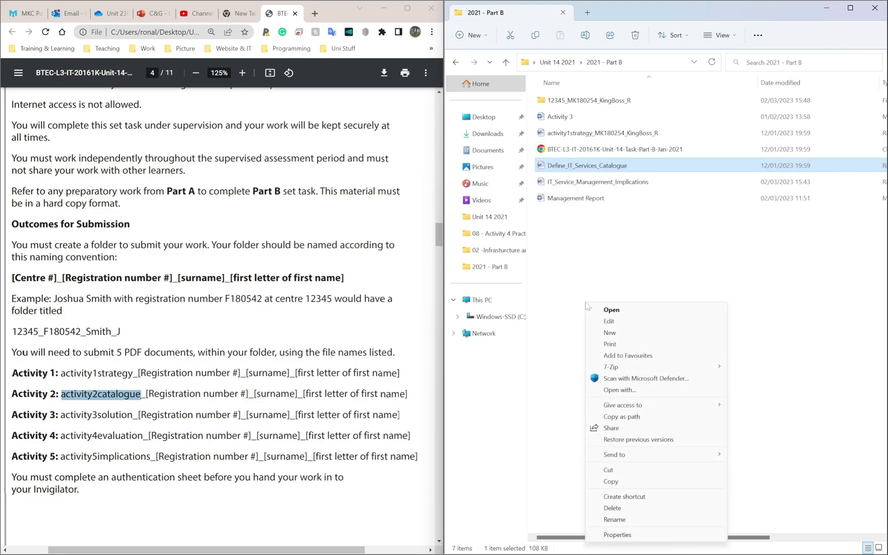
click(615, 520)
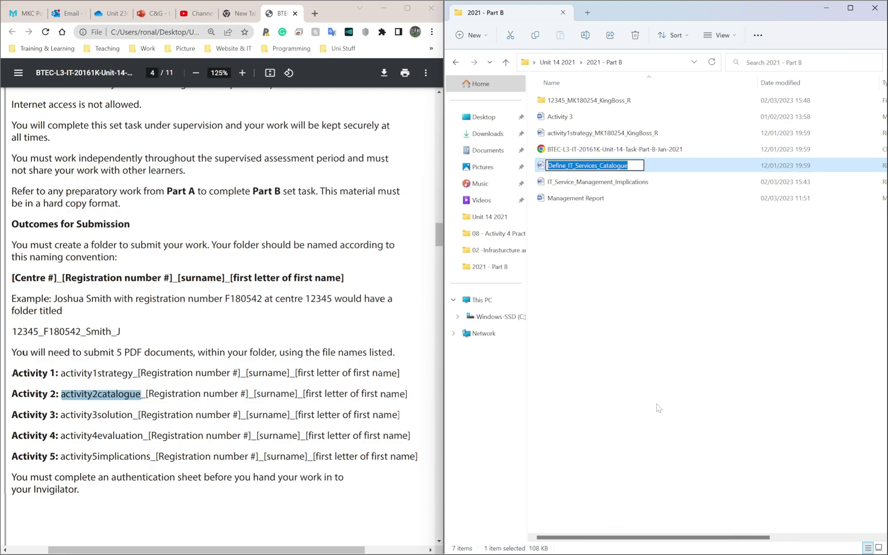
key(ctrl+v)
text(_)
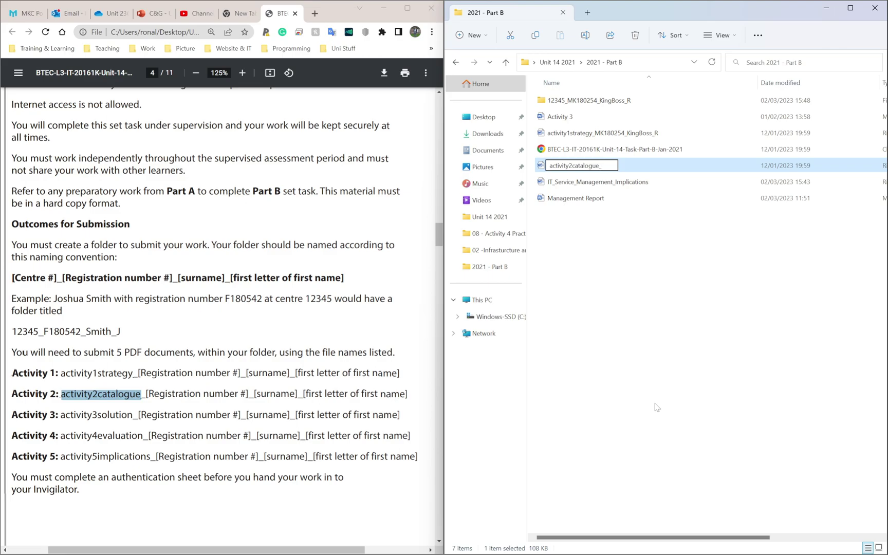
text(MK180254_Kingboss_)
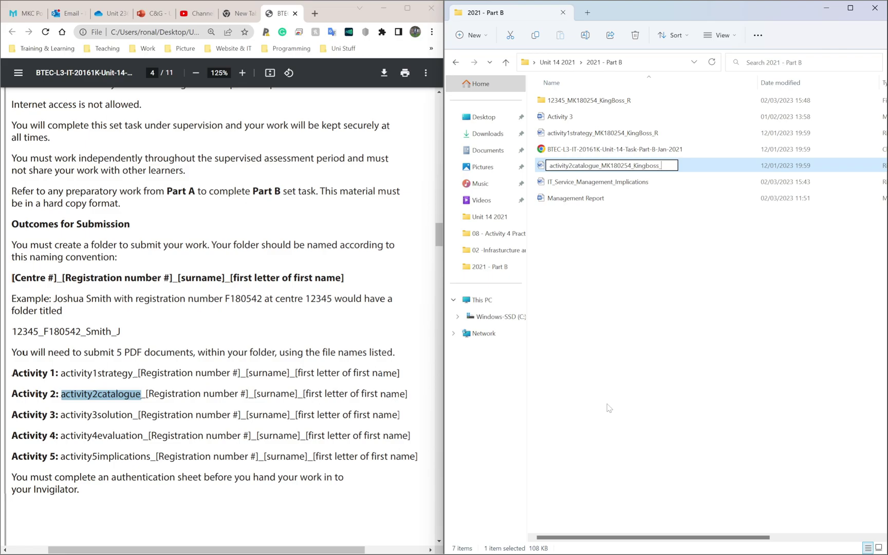
text(R)
key(Return)
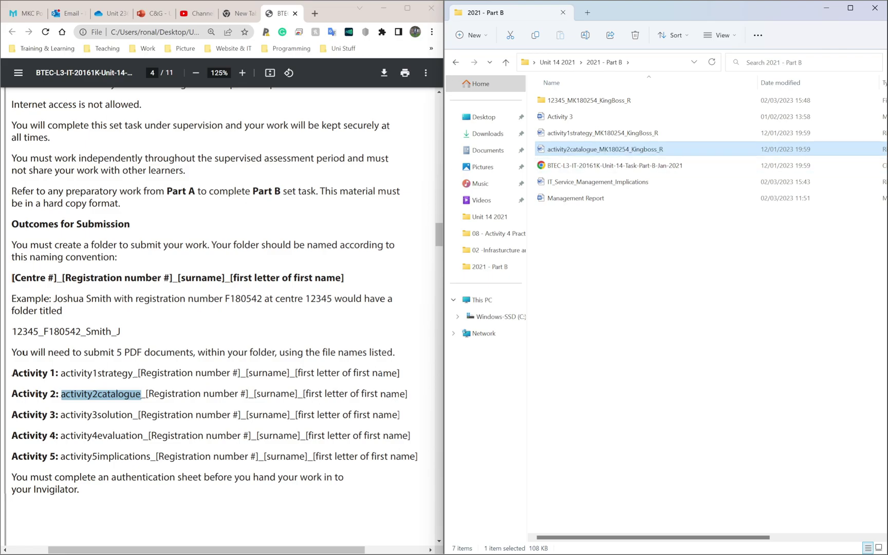
drag(61, 414, 133, 415)
key(ctrl+c)
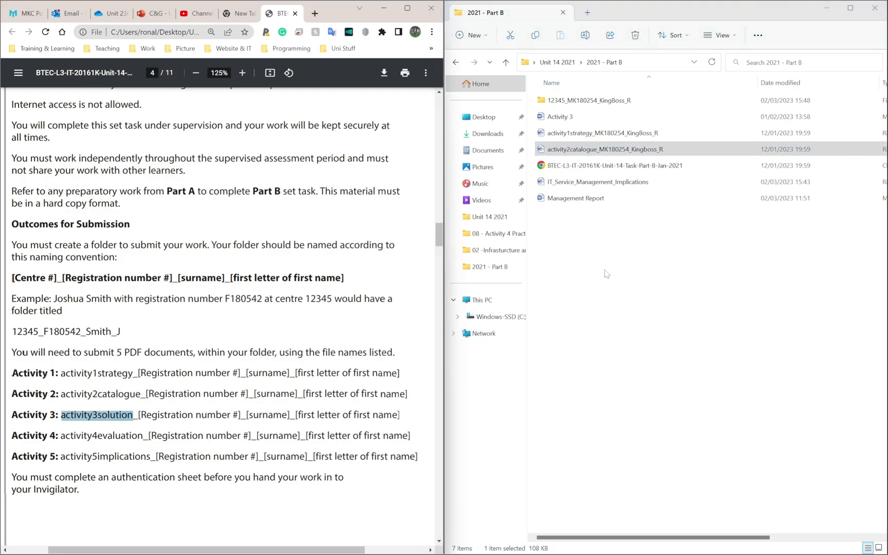
Rename the Activity 3 file to activity3solution_ plus registration number, surname and initial
click(546, 119)
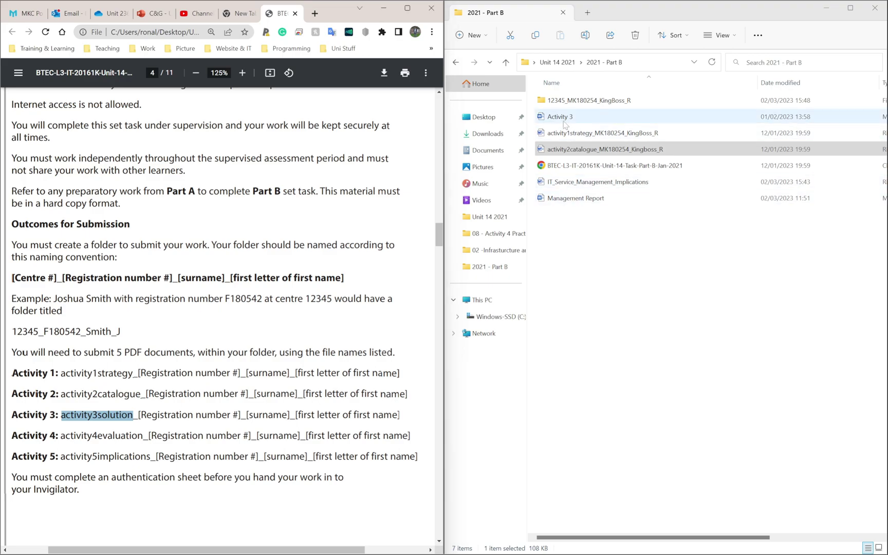
right_click(546, 119)
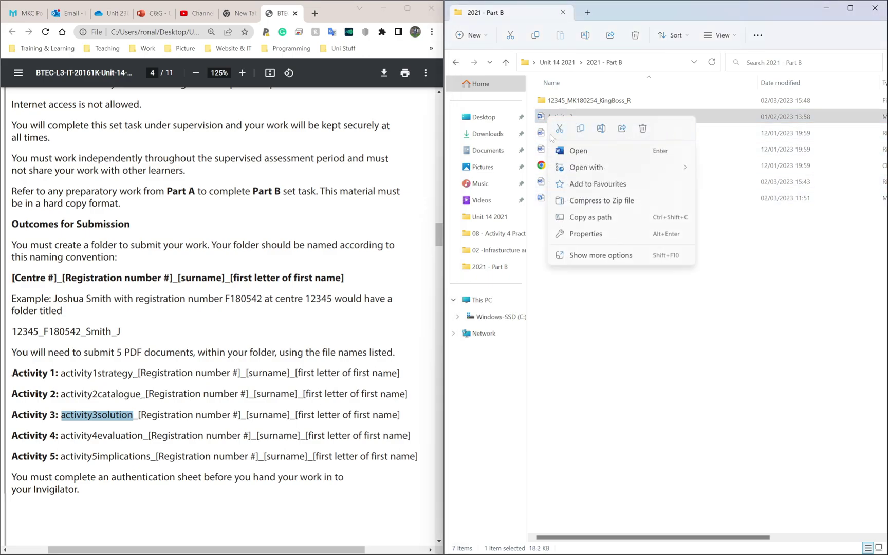
click(591, 257)
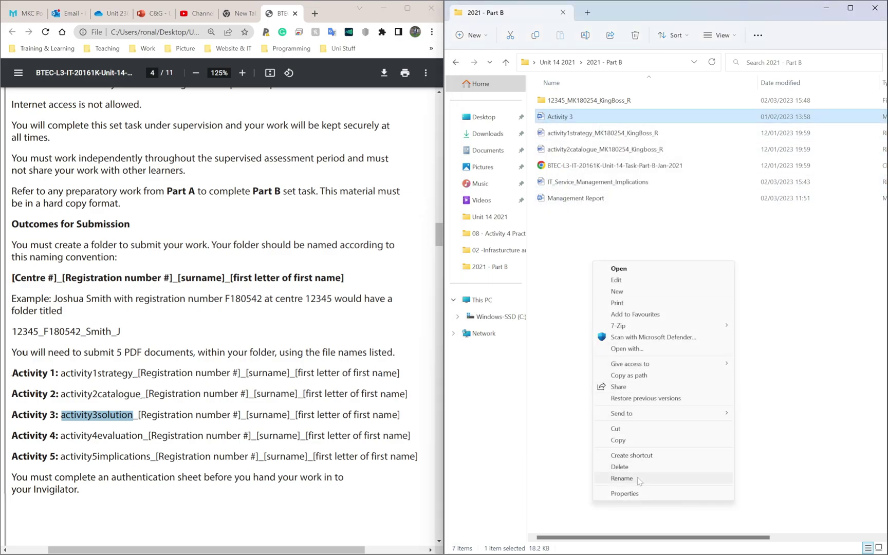
click(622, 478)
key(ctrl+v)
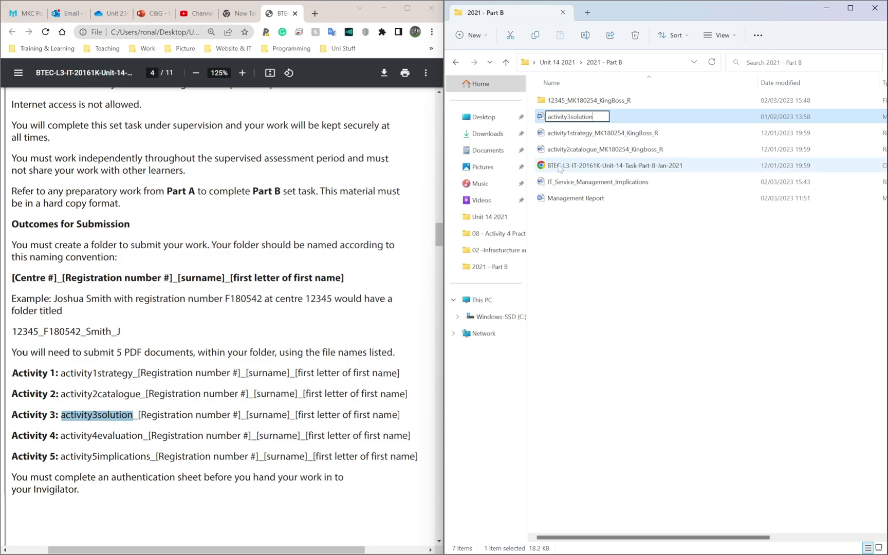
text(_MK180254_King)
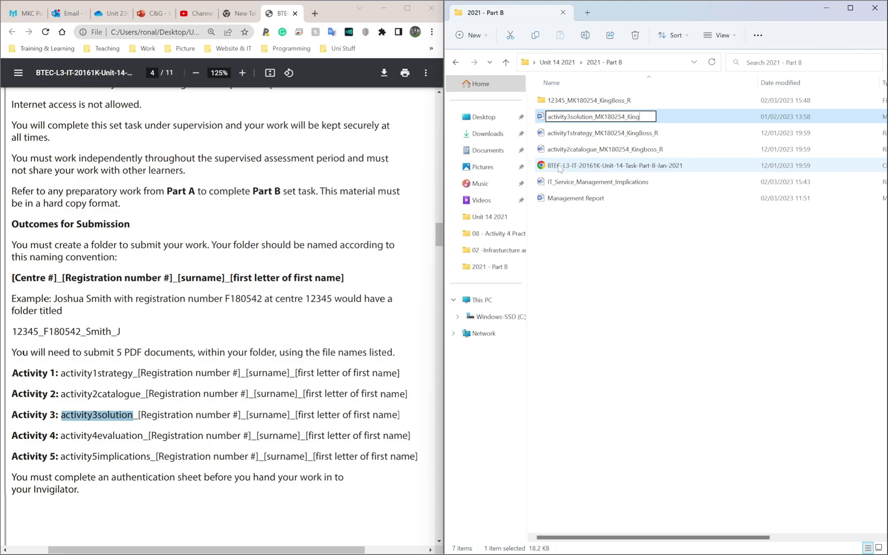
text(Boss_R)
key(Return)
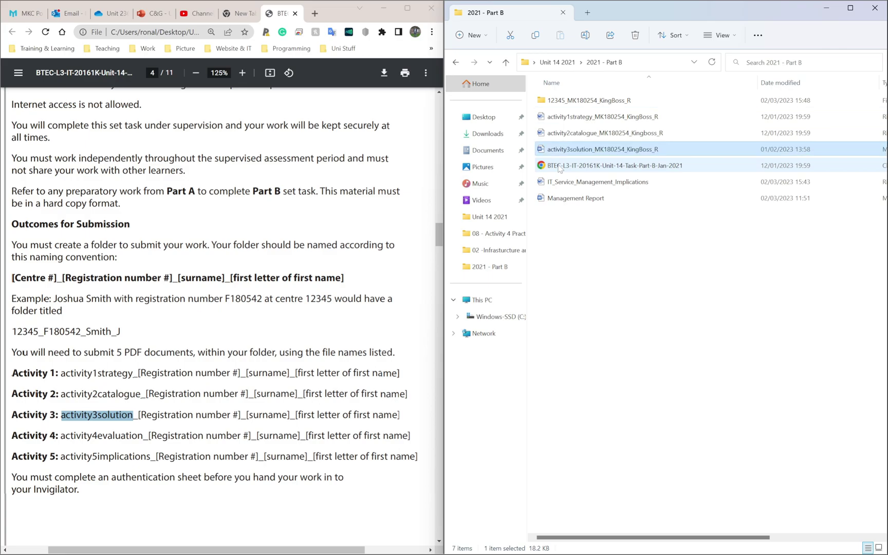
click(658, 284)
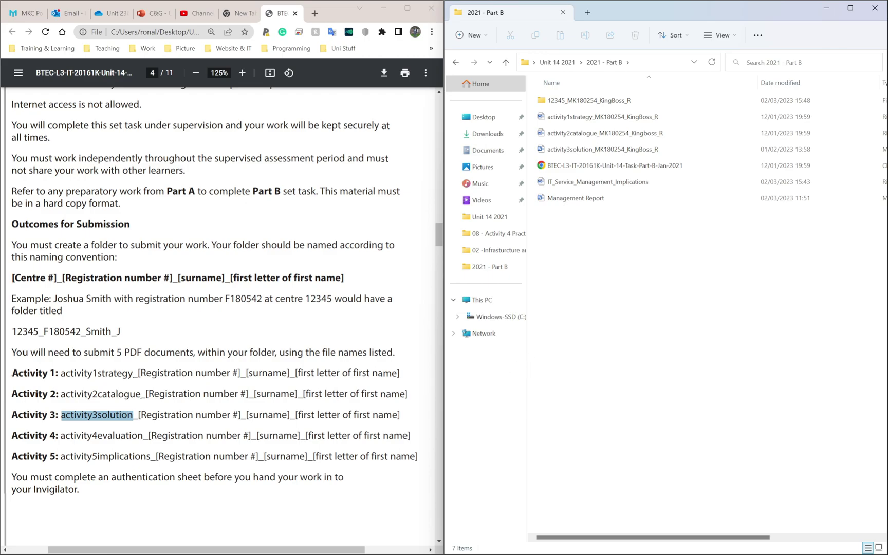
drag(61, 435, 143, 436)
key(ctrl+c)
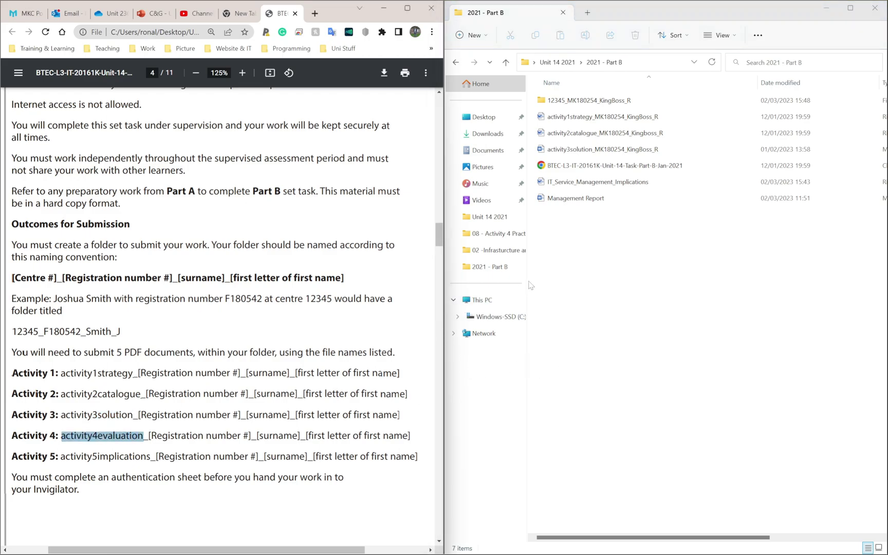
Rename the Management Report file to activity4evaluation_ plus registration number, surname and initial
click(563, 199)
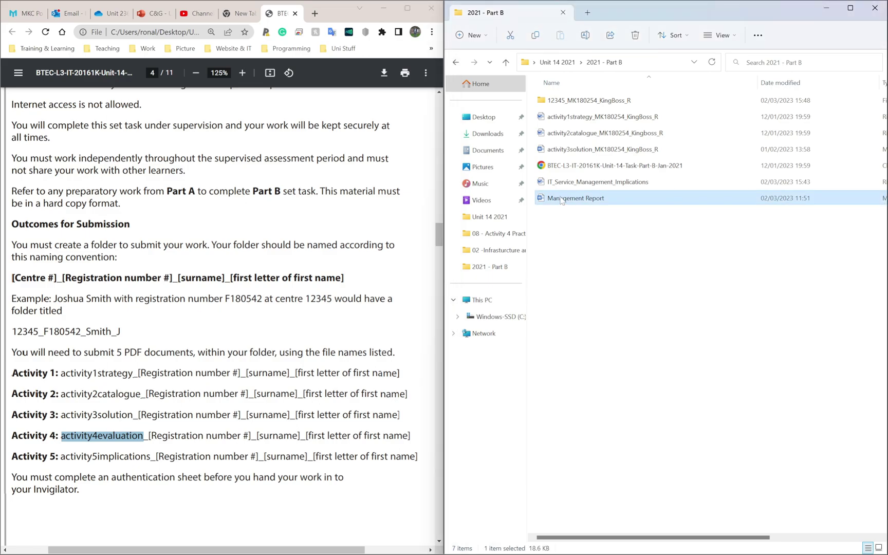
right_click(562, 201)
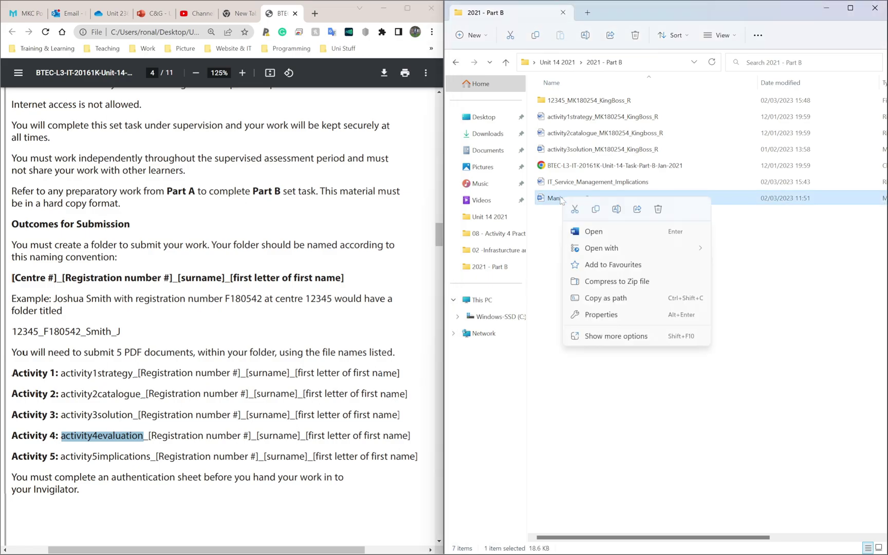
click(607, 337)
click(645, 315)
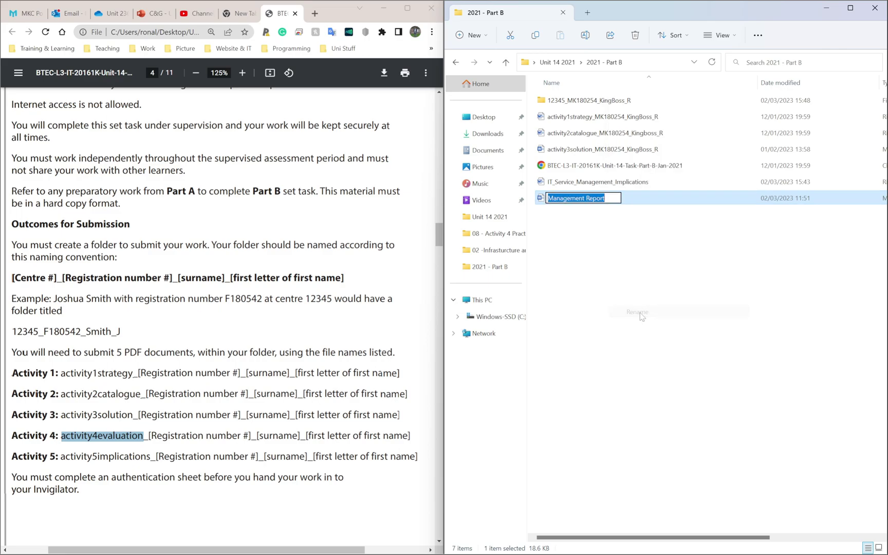
key(ctrl+v)
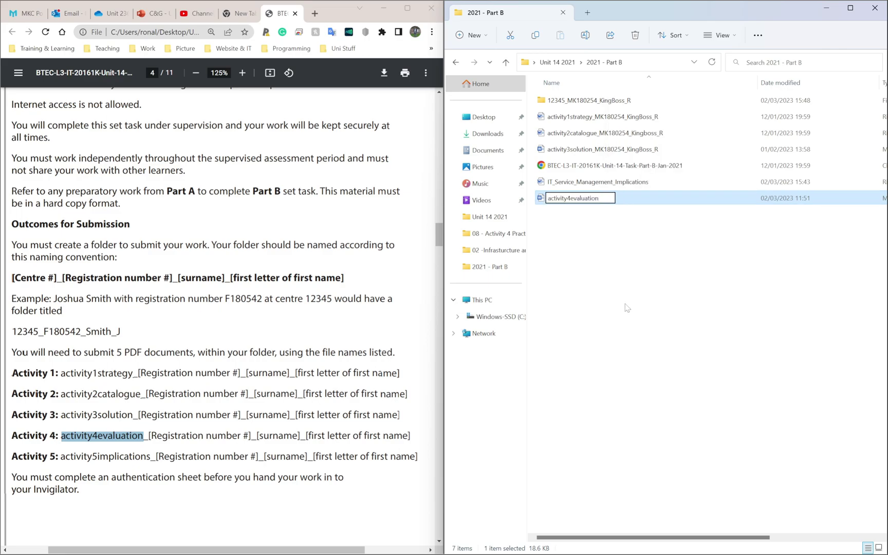
text(_MK180254)
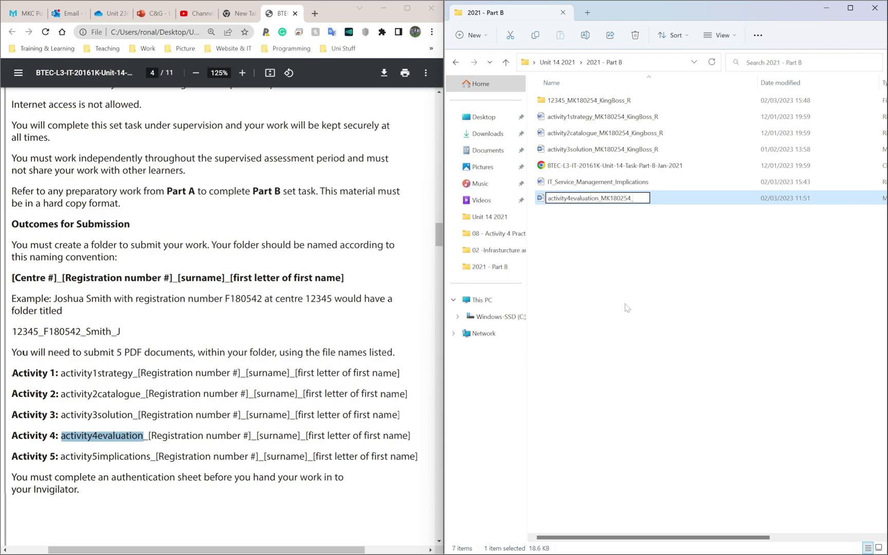
text(_KingBoss_R)
key(Return)
drag(61, 457, 151, 457)
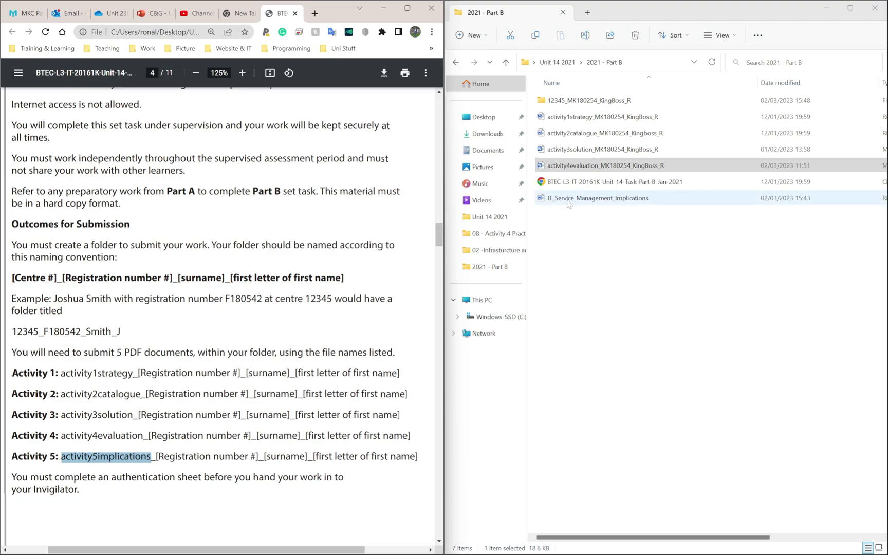
Zoom the brief to 150% and copy the activity5implications file name
drag(58, 456, 152, 456)
click(73, 457)
drag(181, 415, 170, 415)
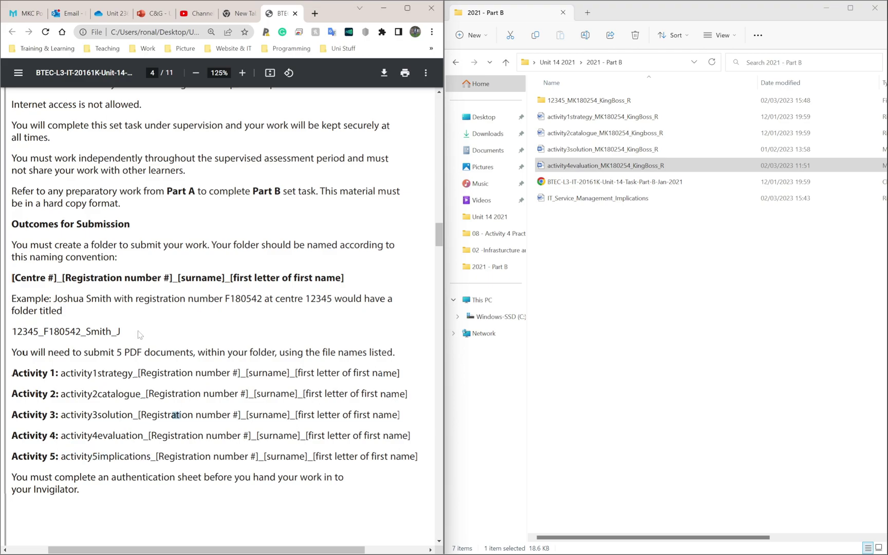
key(ctrl+plus)
scroll(139, 334, down, 3)
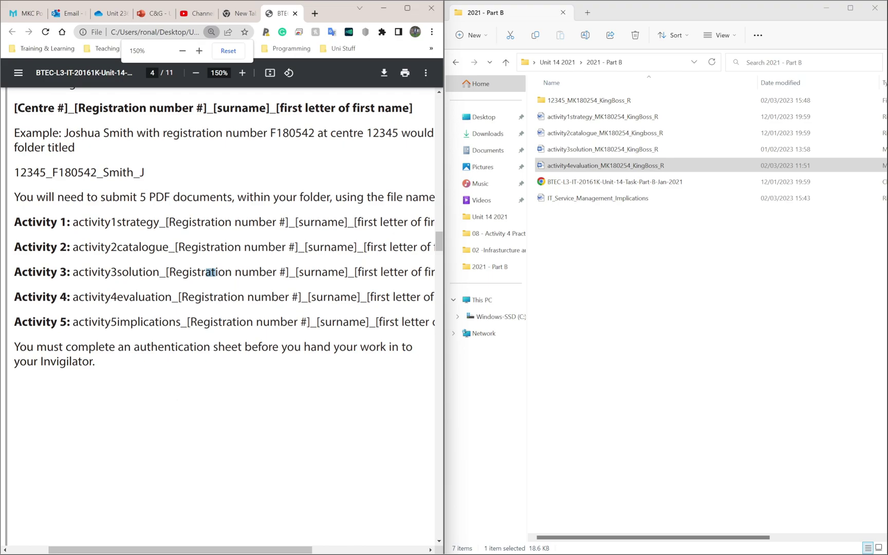
drag(74, 322, 182, 323)
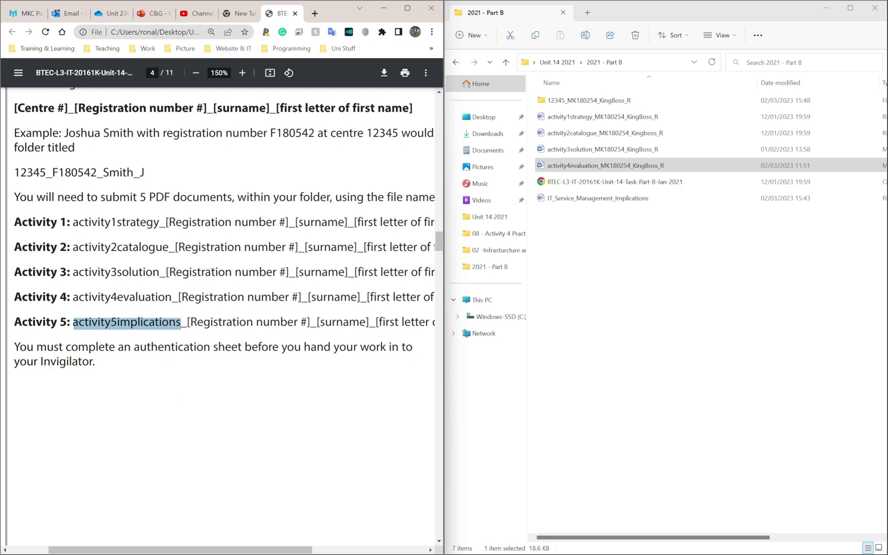
right_click(157, 327)
click(178, 333)
Rename IT_Service_Management_Implications to activity5implications_ plus registration number, surname and initial
click(607, 259)
click(567, 202)
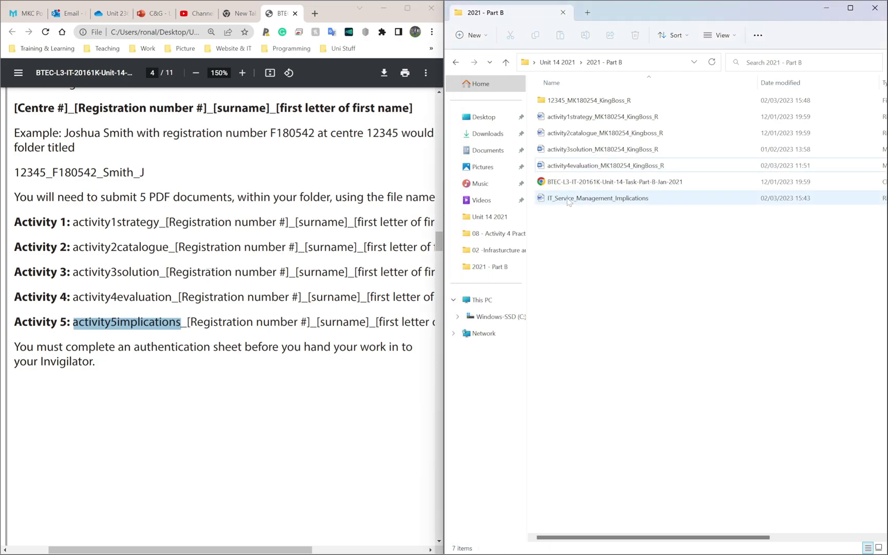
right_click(542, 202)
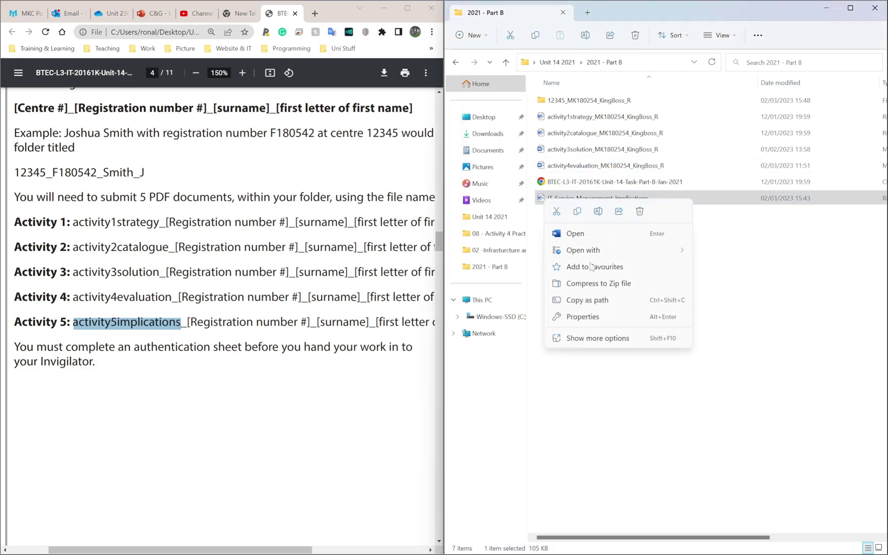
click(599, 339)
click(623, 312)
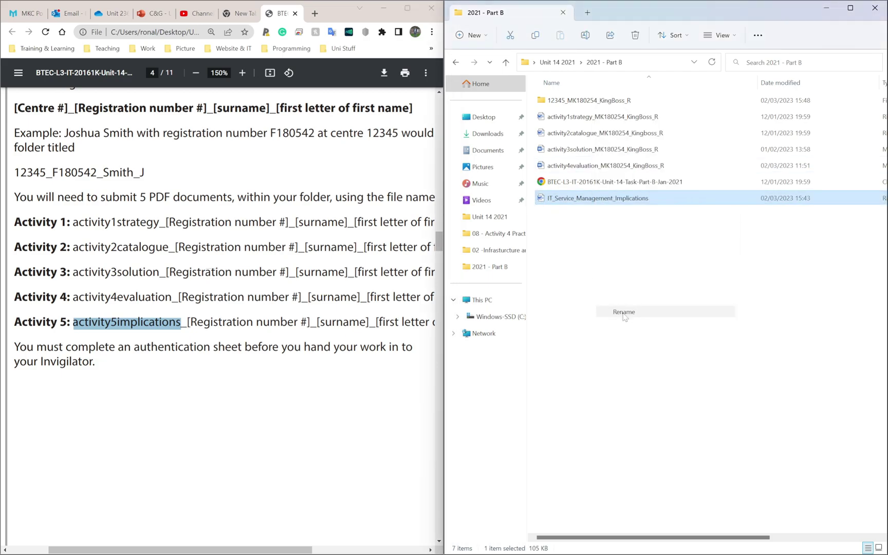
key(ctrl+v)
text(_MK18)
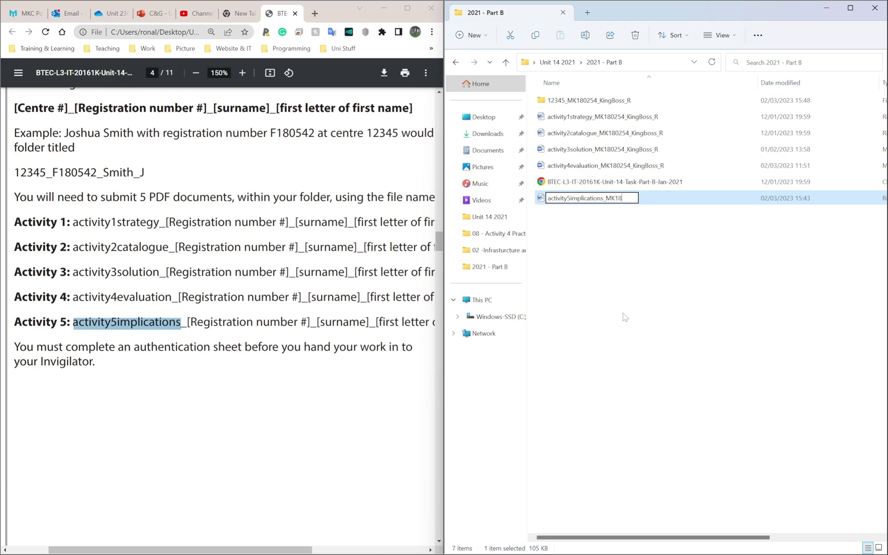
text(0254_KingBoss_R)
key(Return)
click(625, 317)
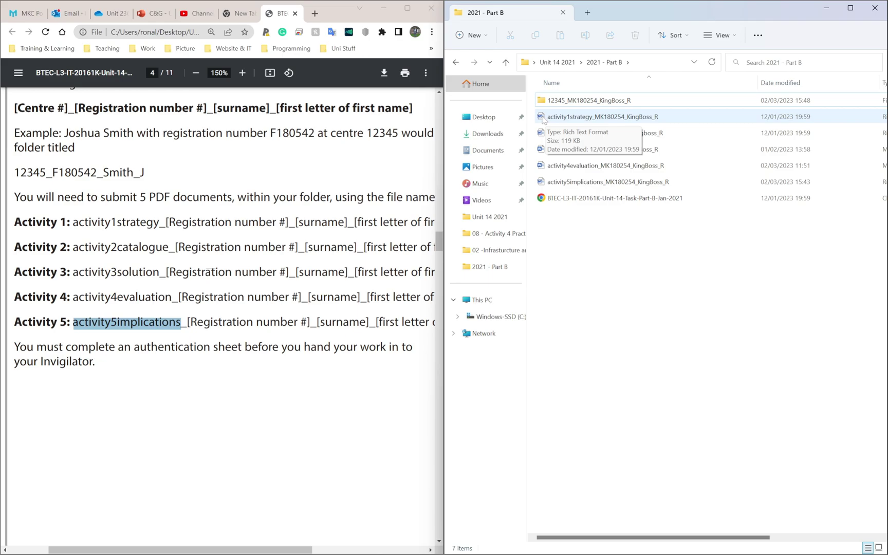
Open the activity1strategy file in Word and enable editing
double_click(542, 117)
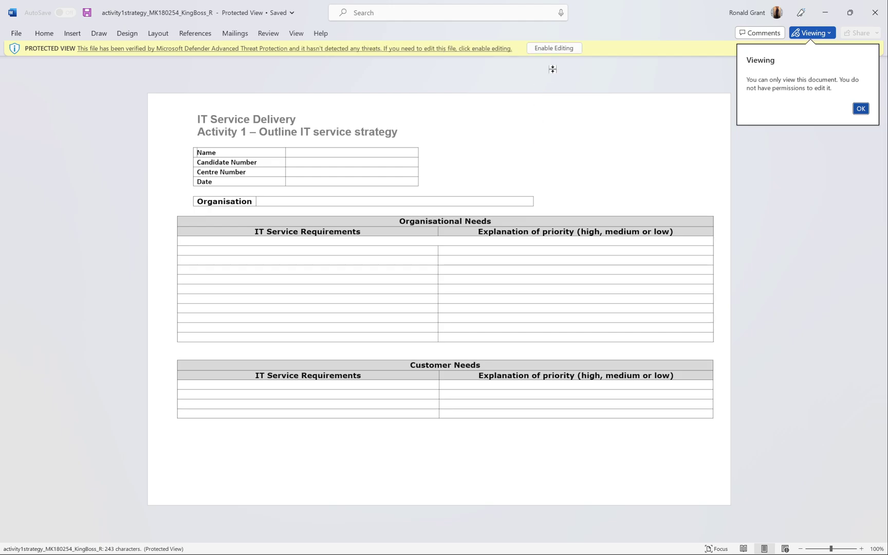
click(553, 49)
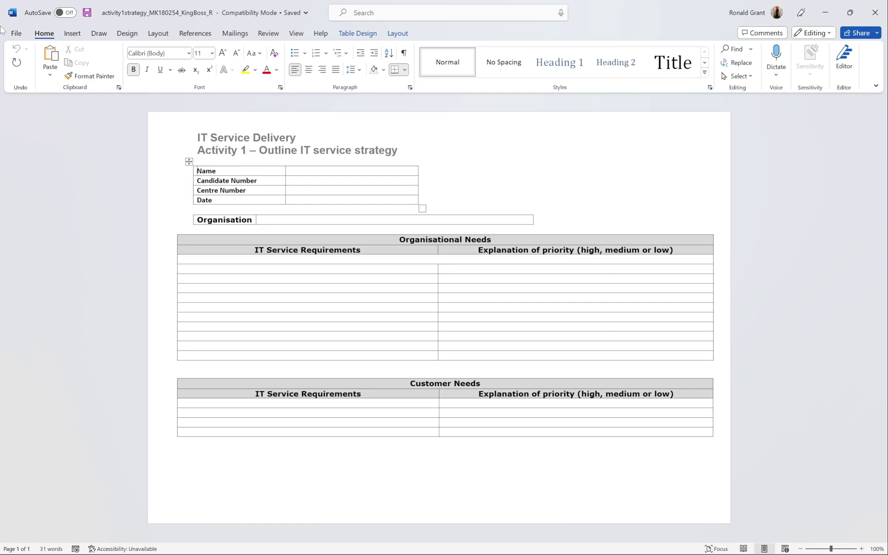
click(16, 34)
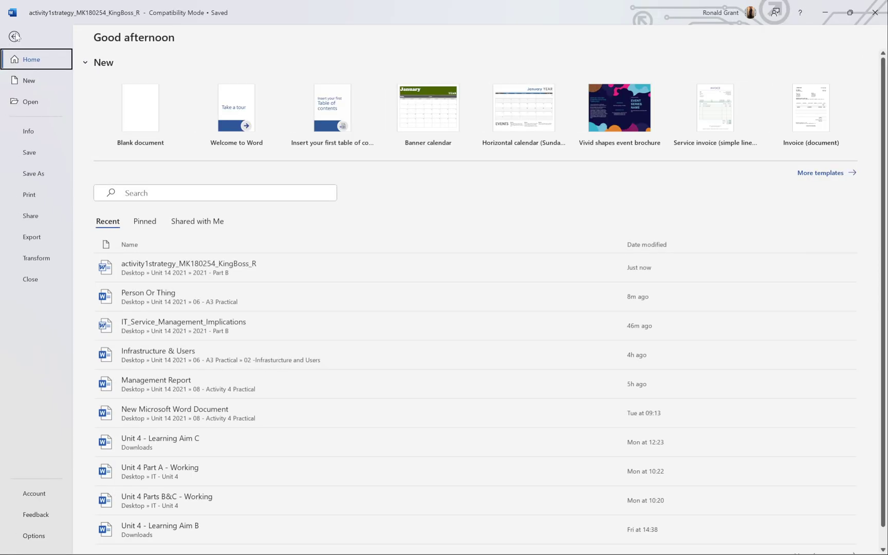
Publish activity1strategy as a PDF into Unit 14 2021 > 2021 - Part B's submission folder
click(36, 241)
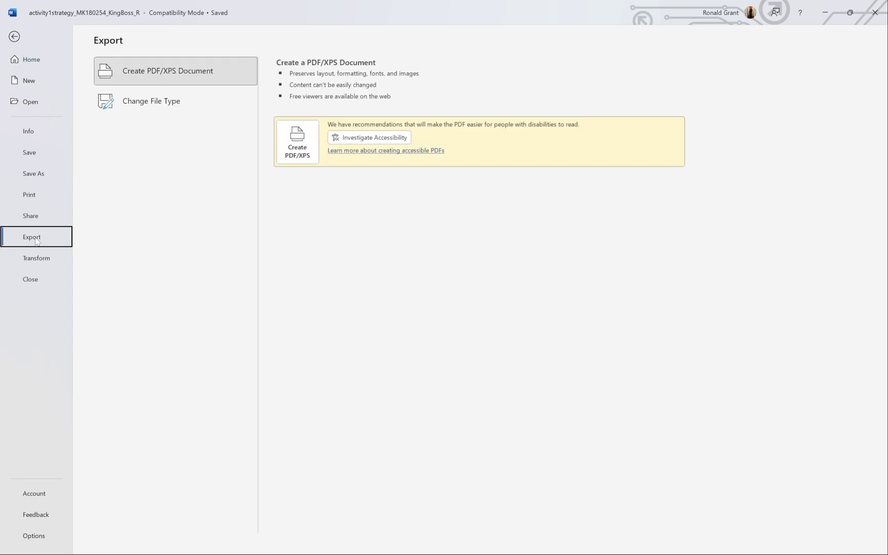
click(293, 138)
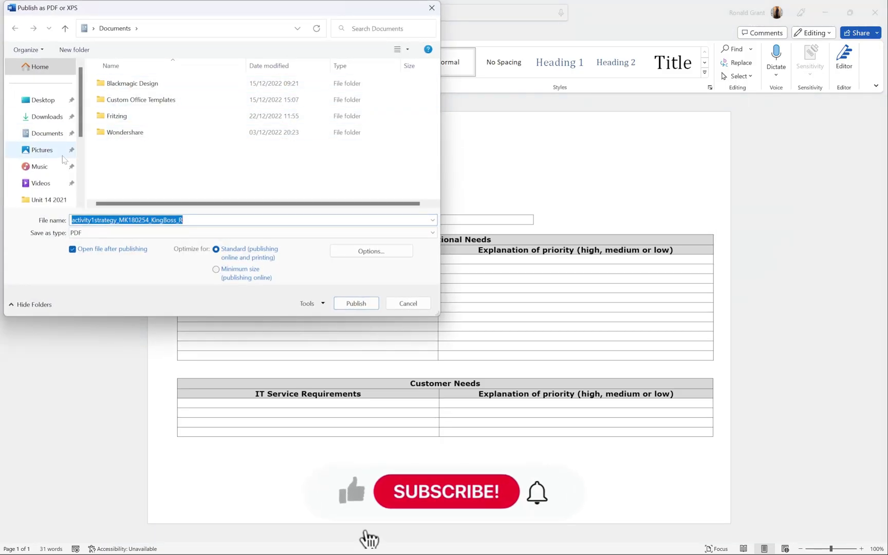
click(49, 106)
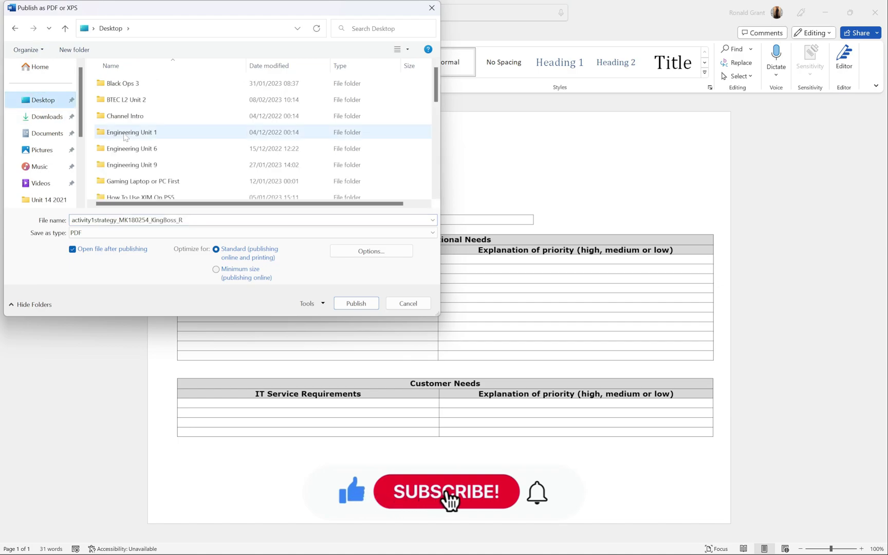
scroll(185, 119, down, 4)
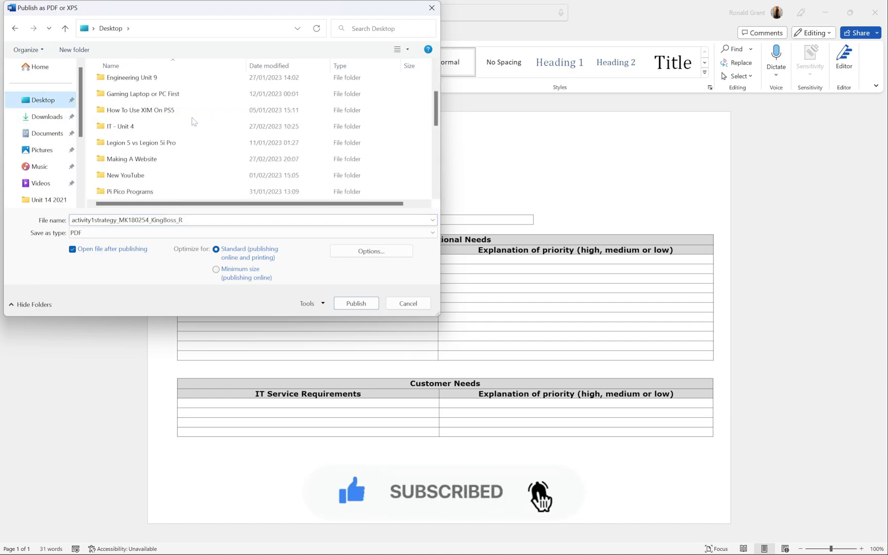
scroll(193, 127, down, 2)
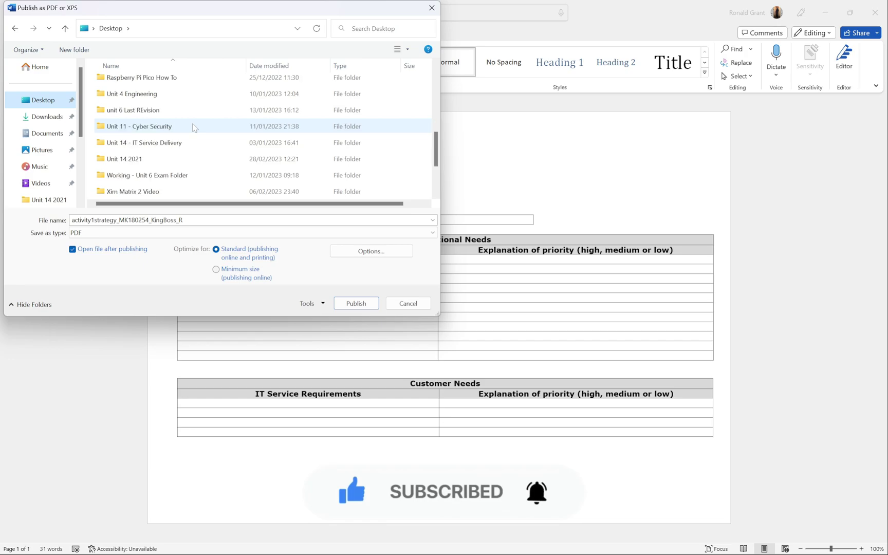
double_click(175, 159)
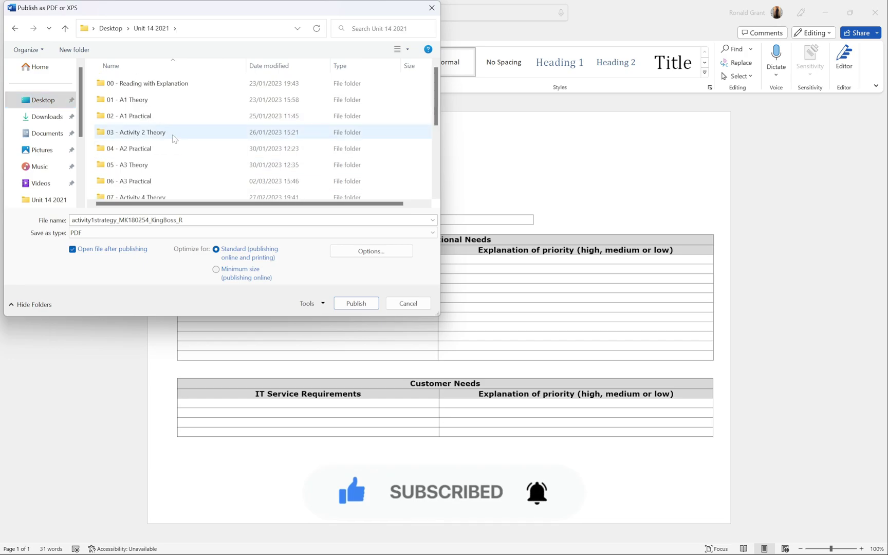
scroll(175, 138, down, 2)
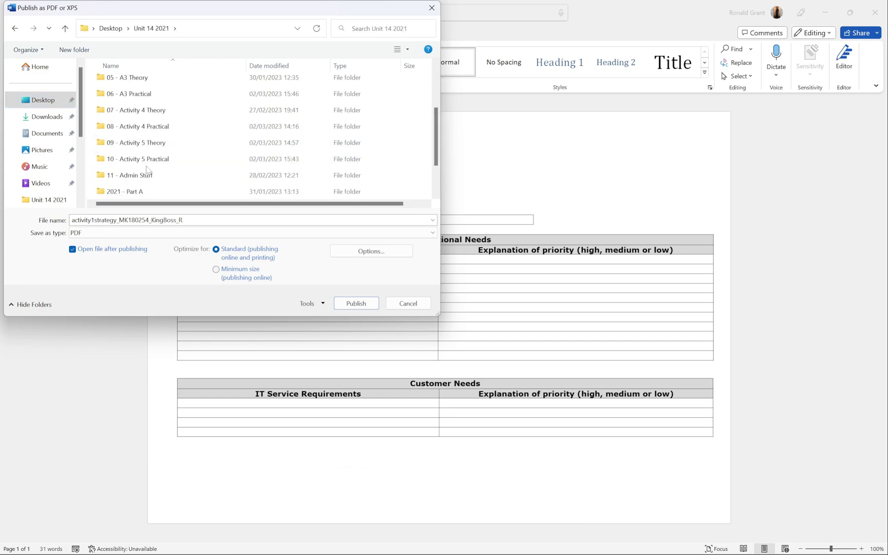
scroll(154, 179, down, 1)
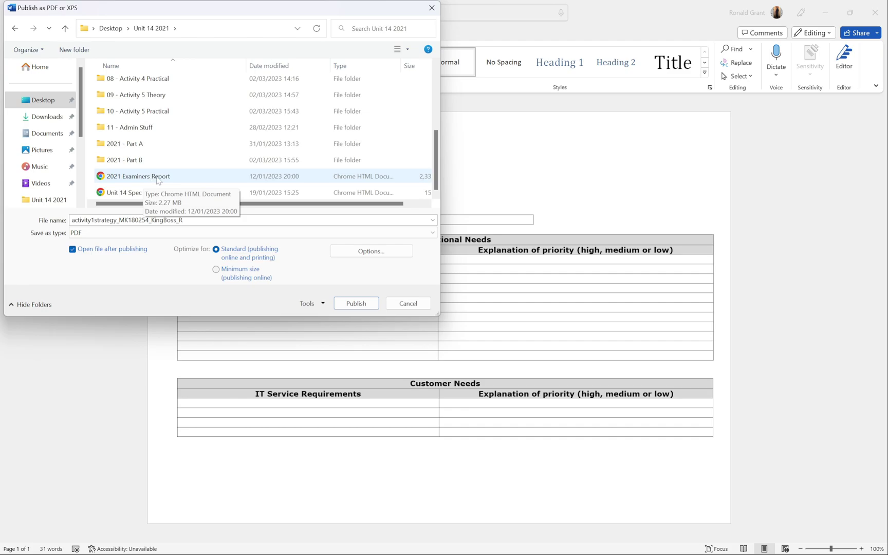
double_click(132, 161)
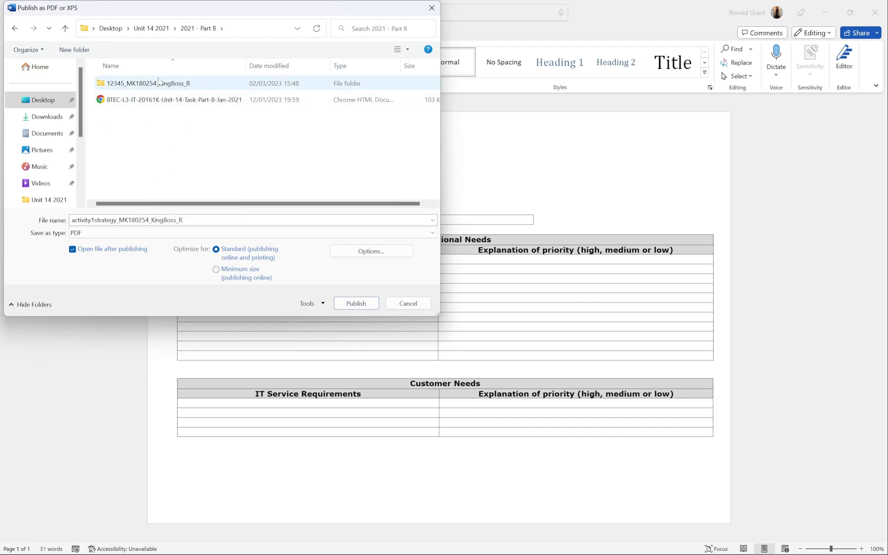
double_click(139, 83)
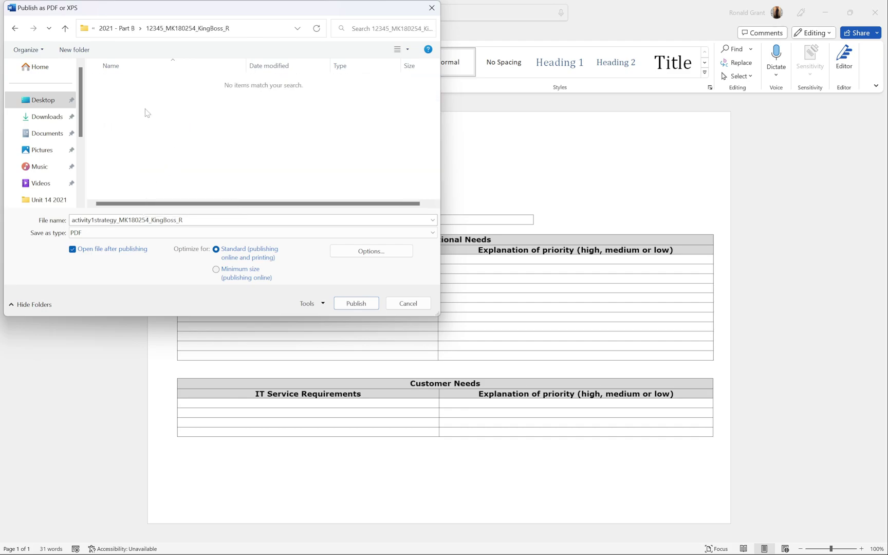
click(356, 303)
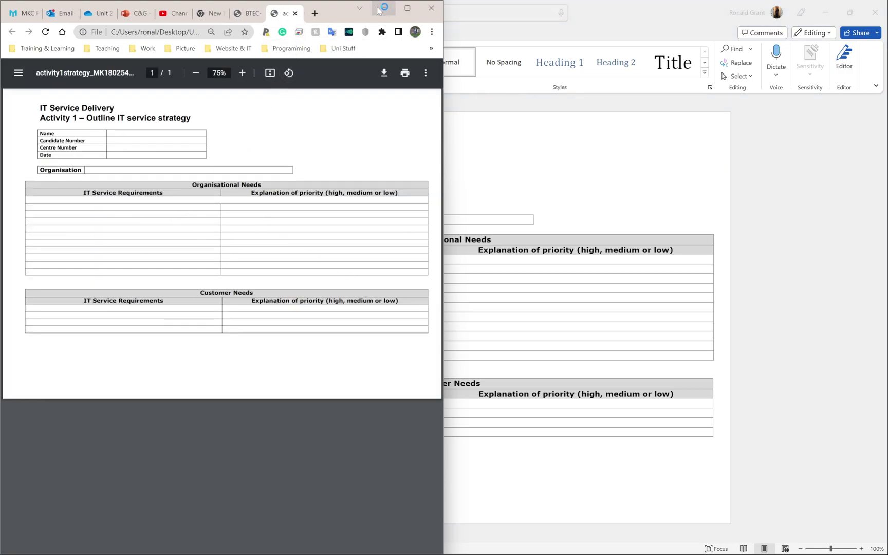
Close the activity1strategy PDF tab in Chrome, then close the activity1strategy Word document
click(295, 13)
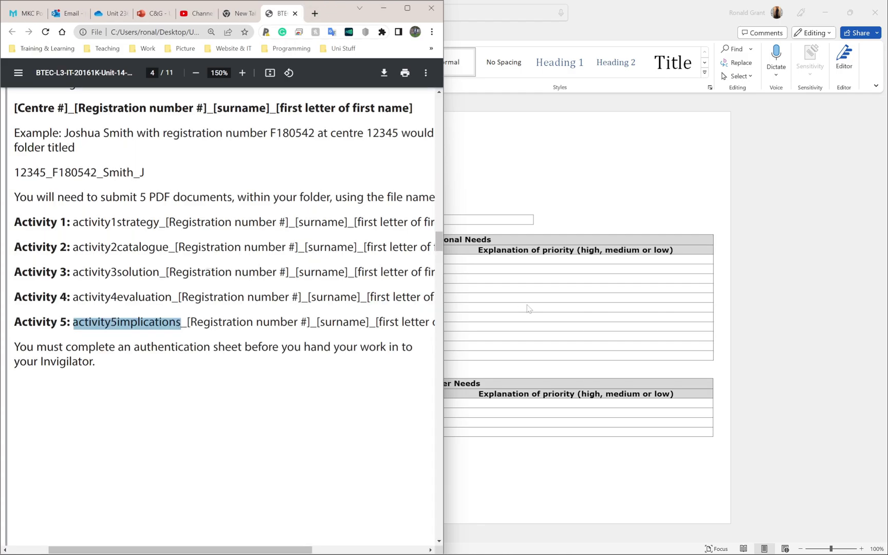
click(528, 308)
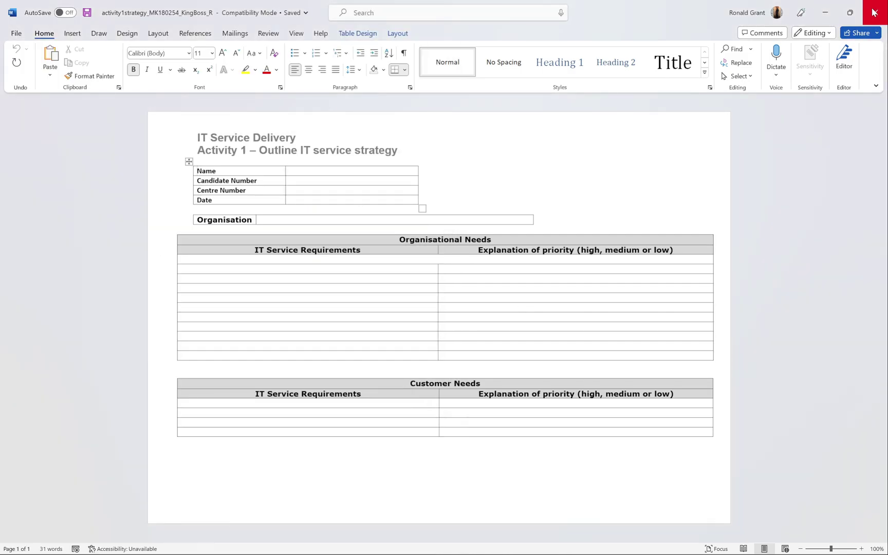
click(874, 12)
click(622, 286)
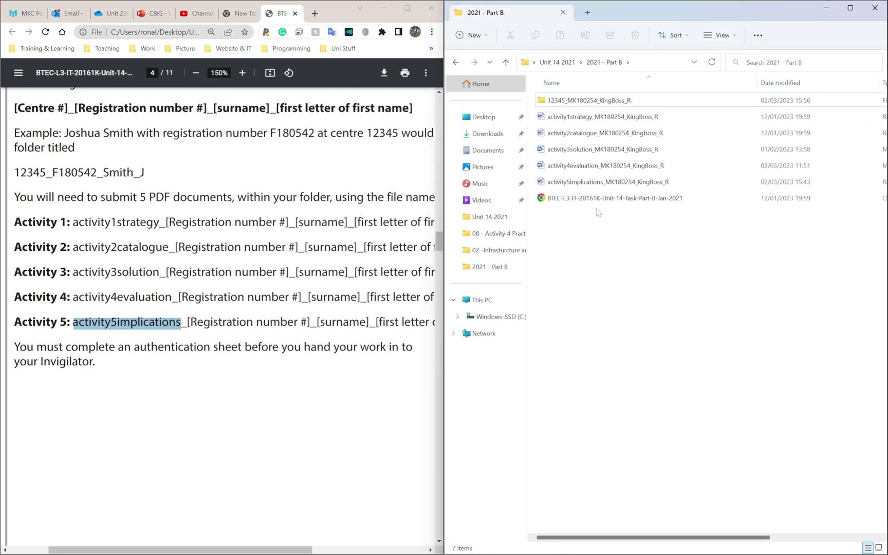
double_click(550, 101)
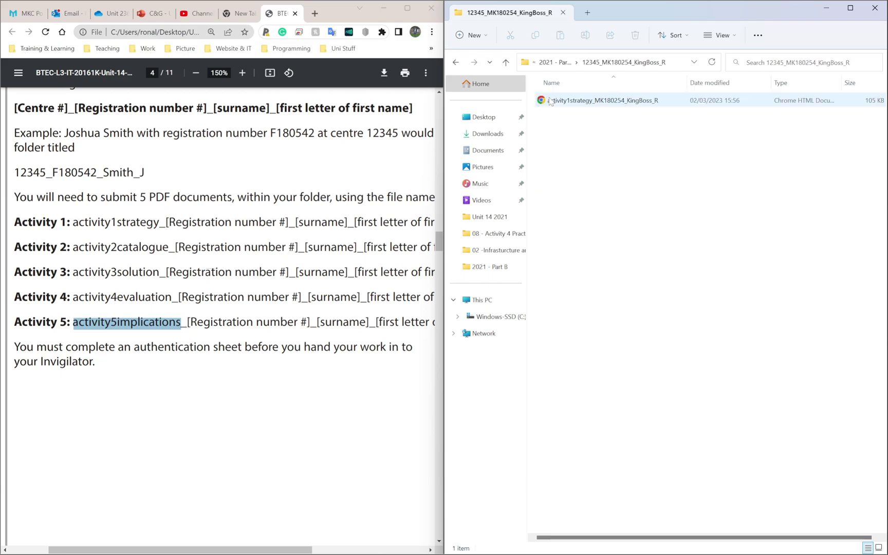
drag(630, 126, 573, 87)
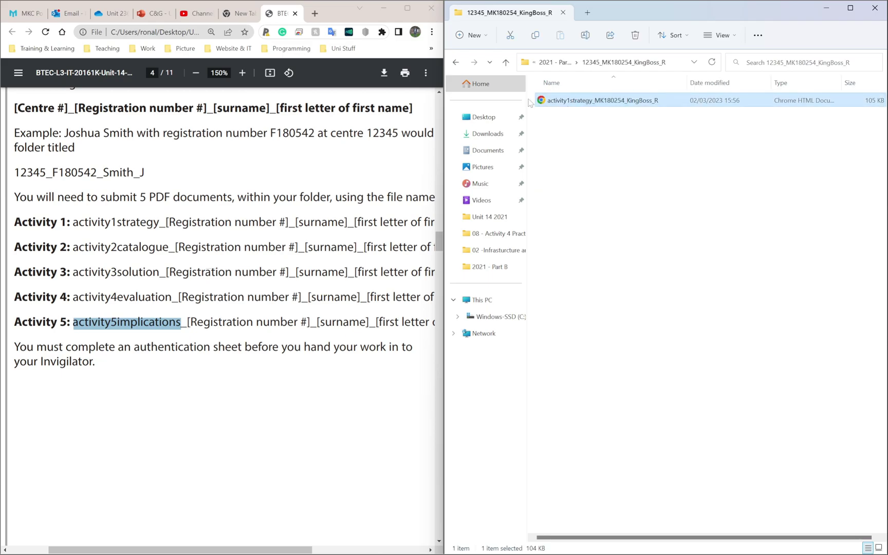
click(457, 63)
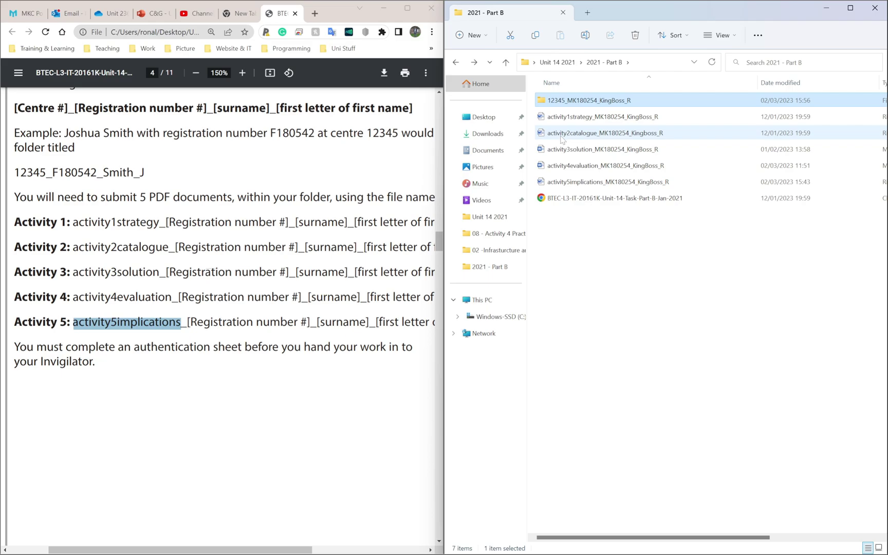
Open activity2catalogue_MK180254_Kingboss_R in Word, dismiss the permissions notice and enable editing
double_click(541, 135)
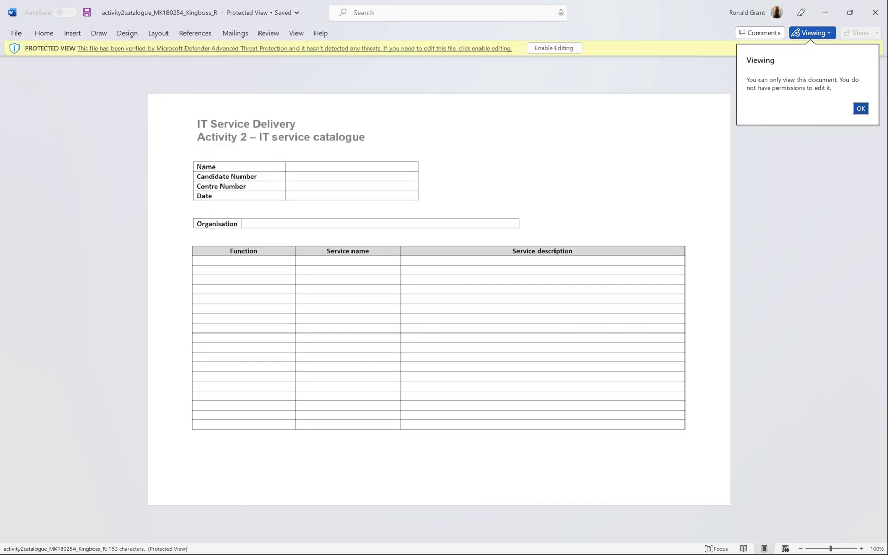
click(257, 187)
click(578, 48)
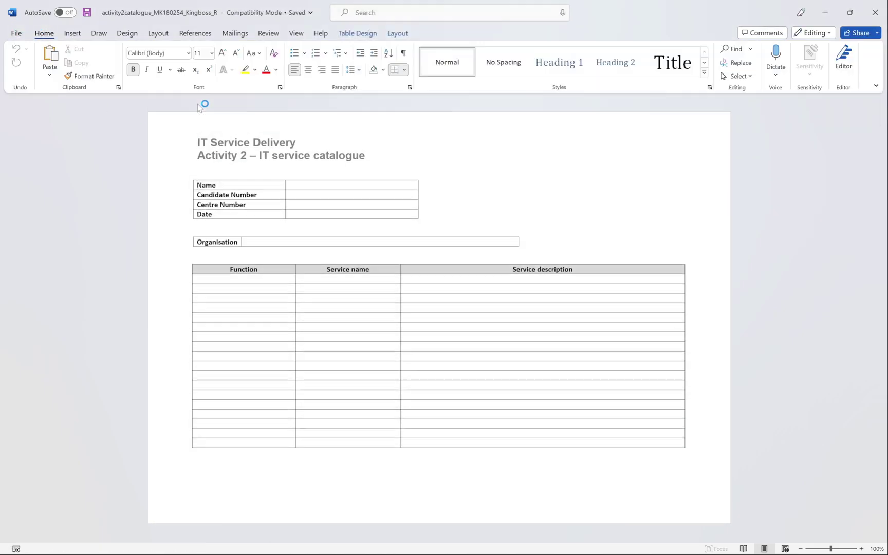
Publish activity2catalogue as a PDF to the Desktop
click(16, 34)
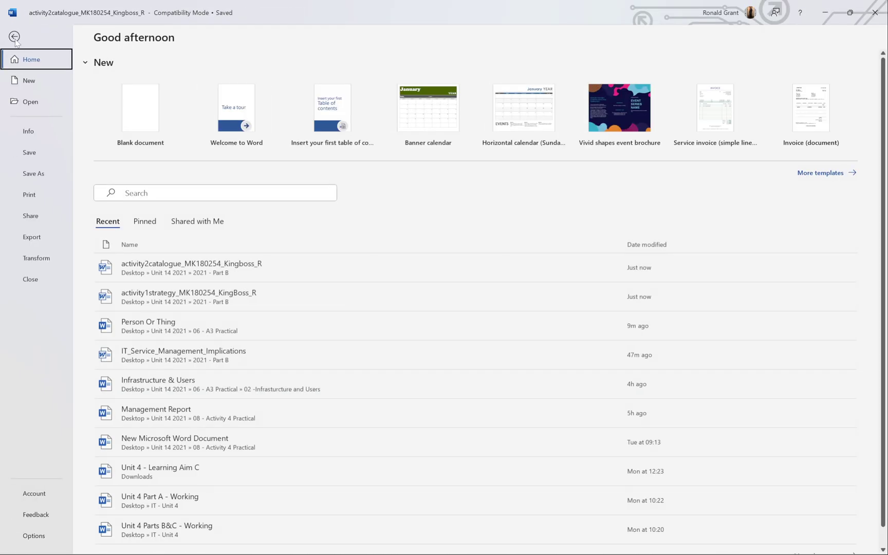
click(41, 239)
click(303, 149)
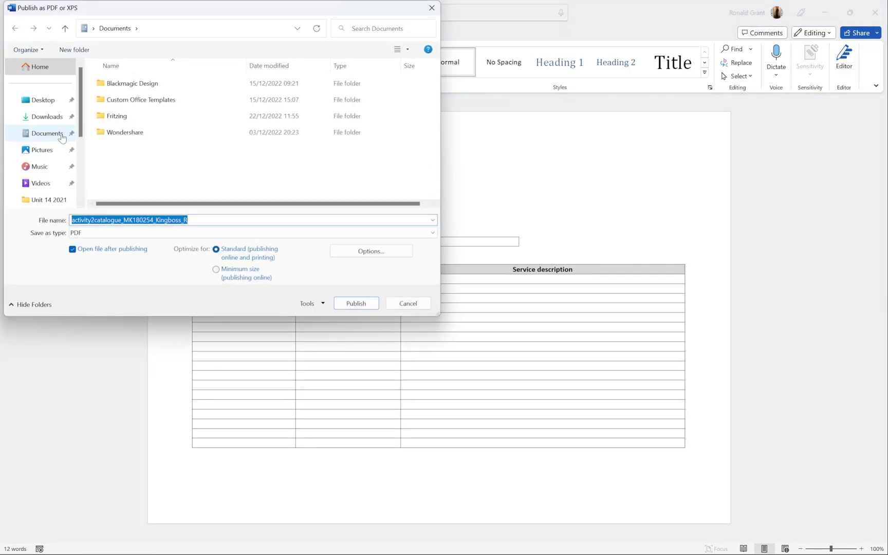
click(44, 105)
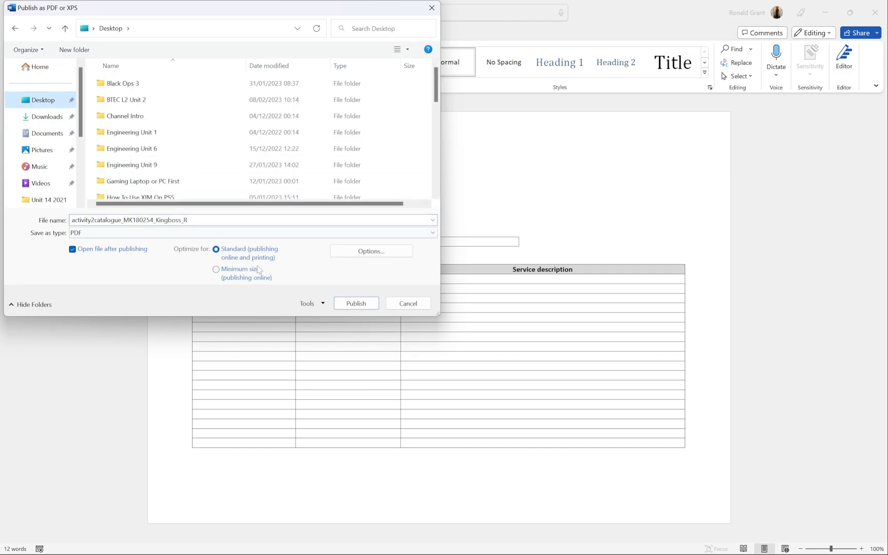
click(357, 304)
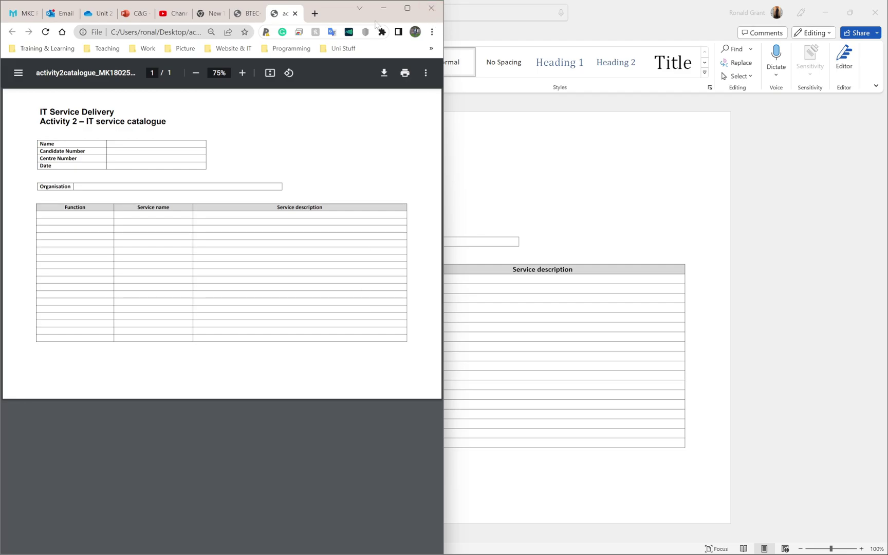
Close the exported PDF tab in Chrome, minimise the browser and close the Word document
click(295, 14)
click(383, 8)
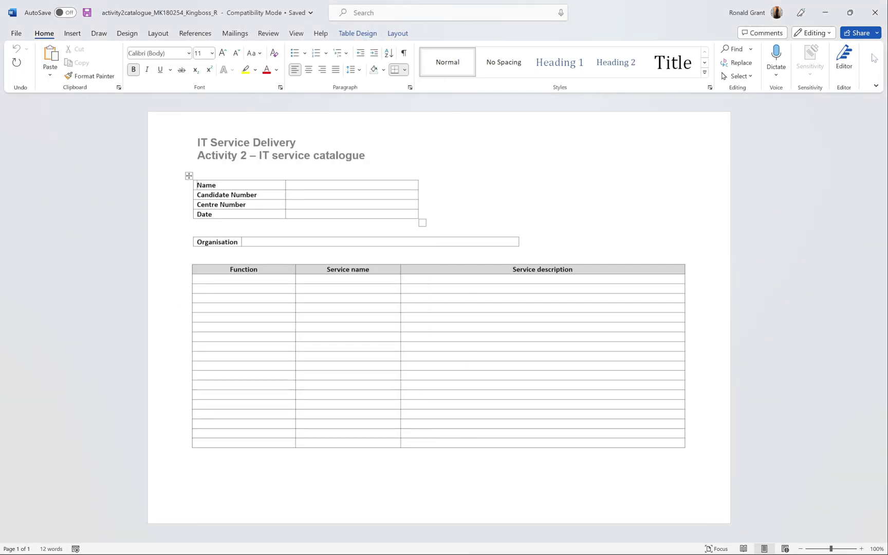
click(872, 19)
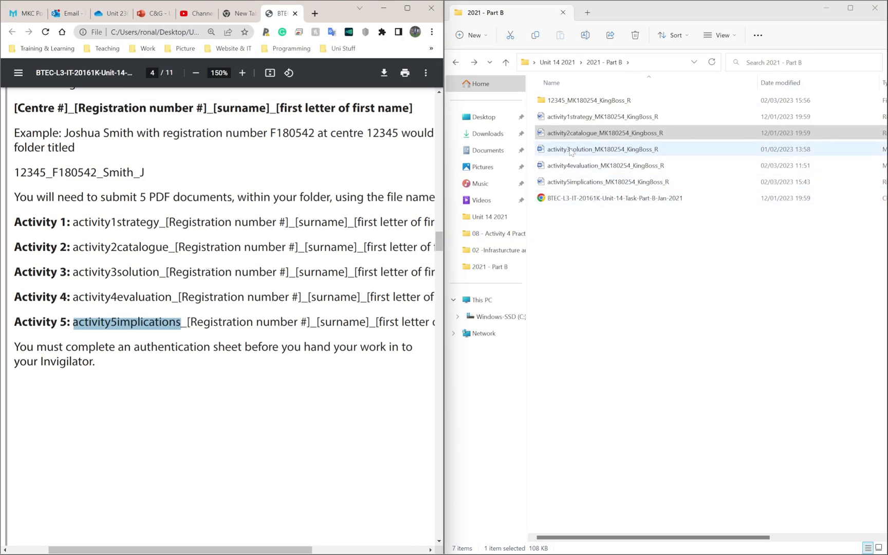
Open activity3solution_MK180254_KingBoss_R in Word
double_click(551, 149)
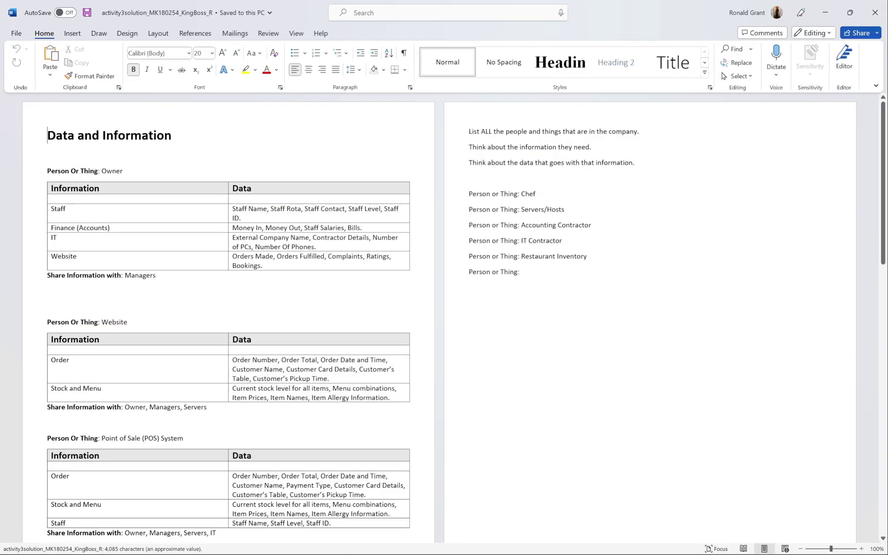
scroll(229, 319, down, 5)
scroll(229, 318, up, 5)
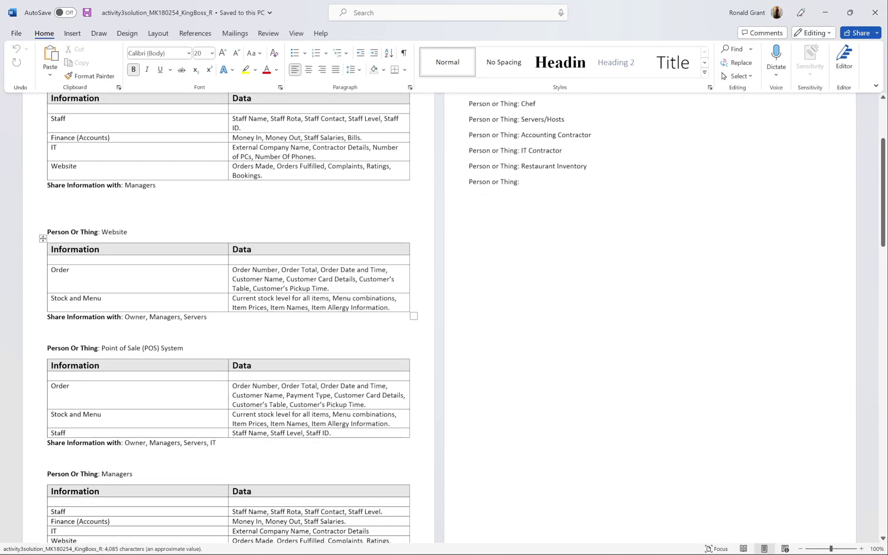
Publish activity3solution as a PDF to the Desktop and check the six-page result in Chrome
click(16, 34)
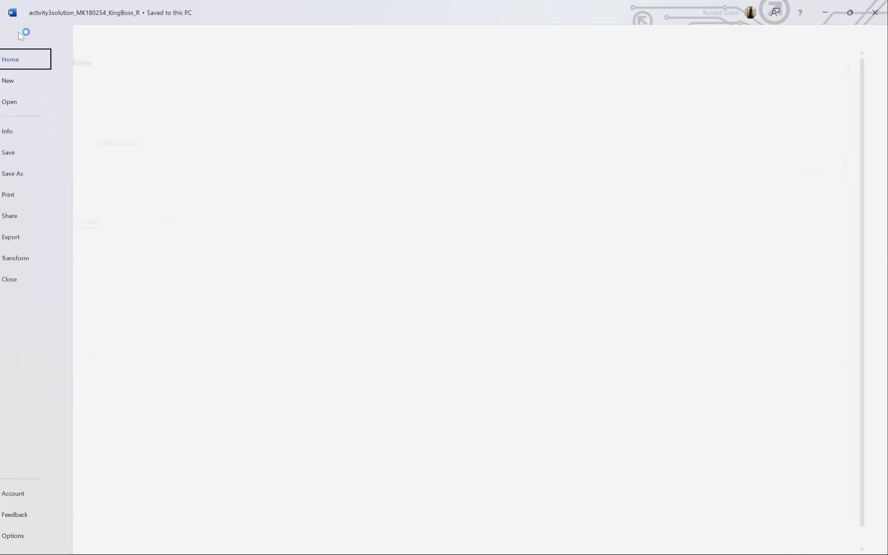
click(31, 238)
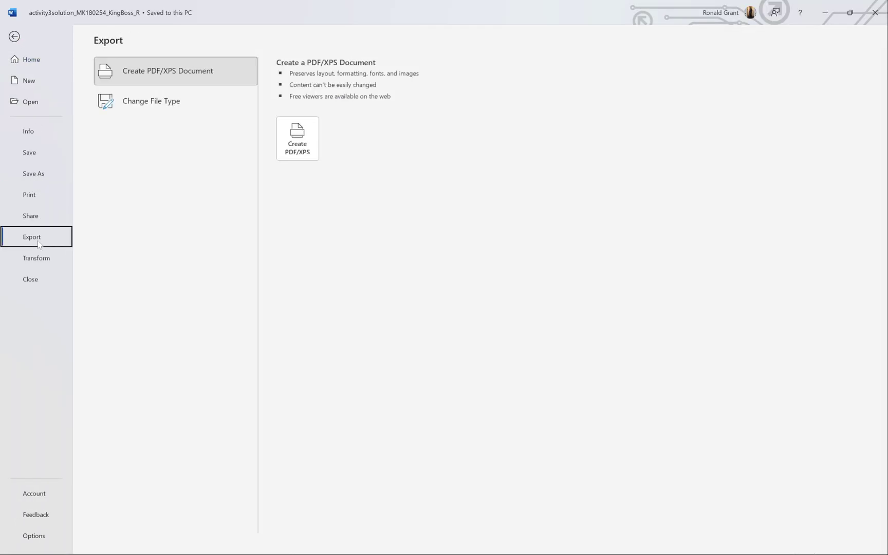
click(300, 146)
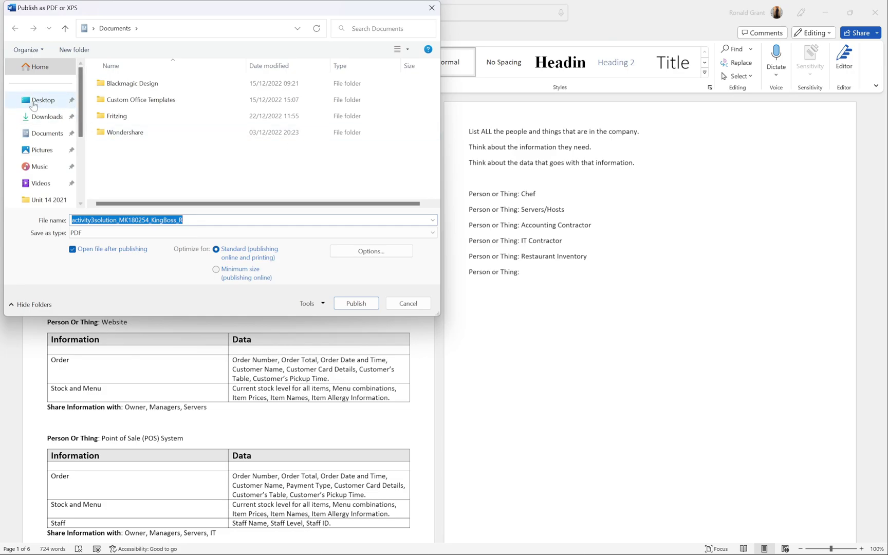
click(33, 103)
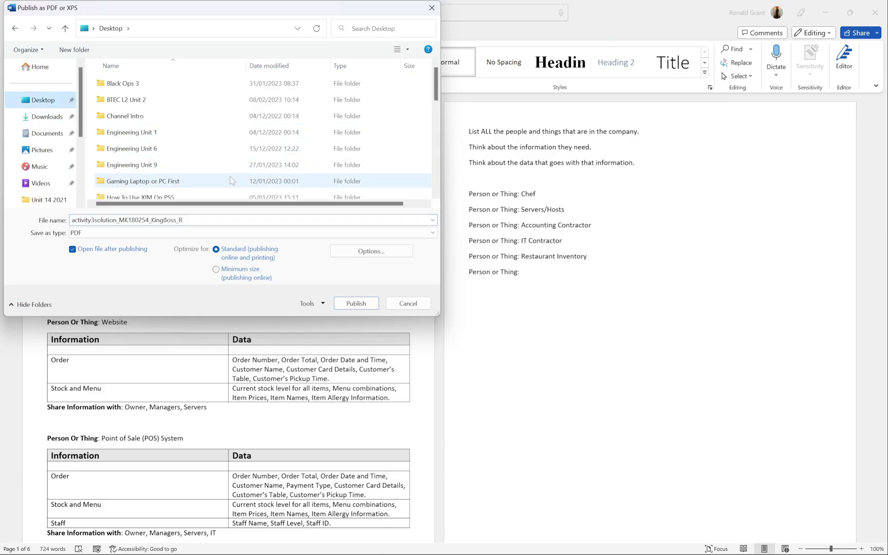
click(355, 304)
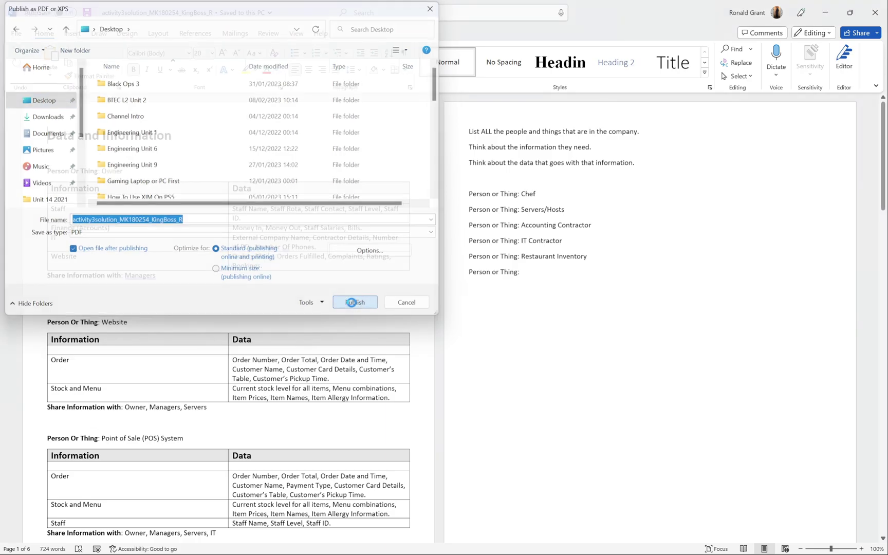
scroll(211, 242, down, 10)
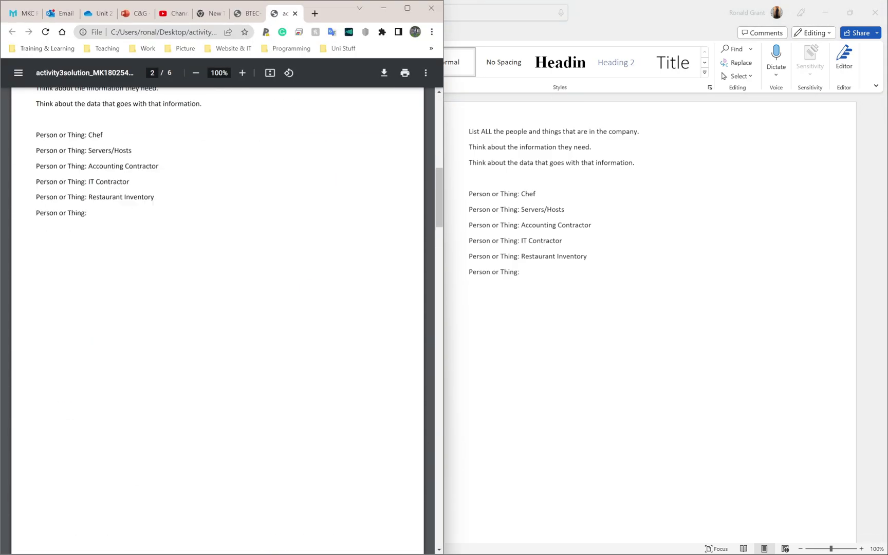
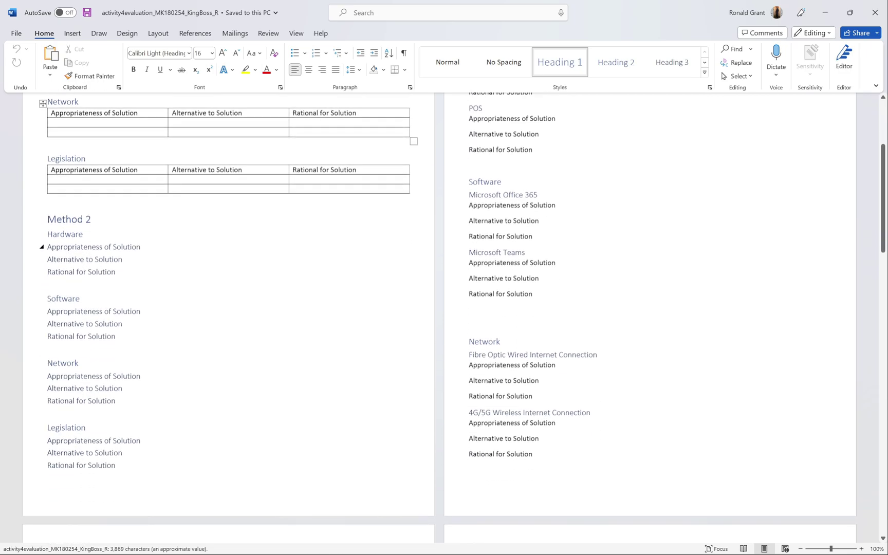
Export the Activity 4 evaluation document as a PDF to the Desktop under its existing file name
scroll(228, 318, up, 3)
scroll(206, 268, down, 20)
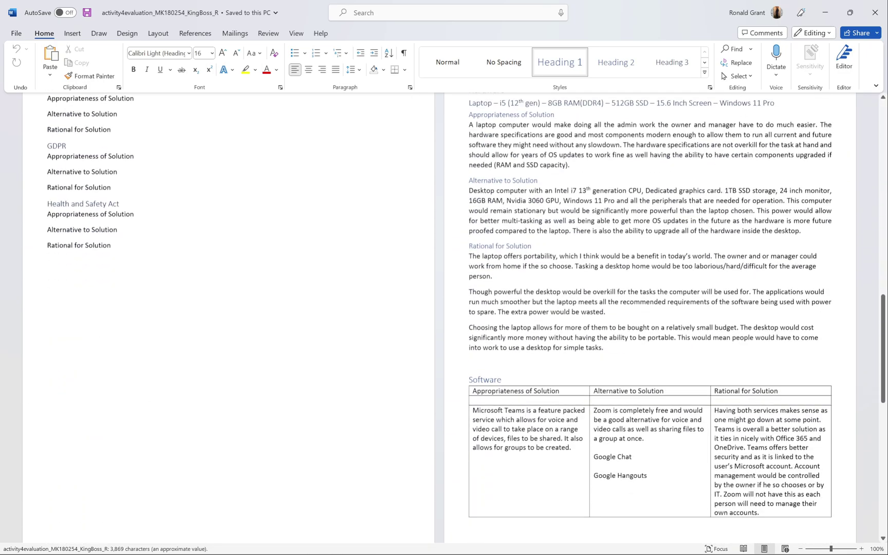
click(16, 33)
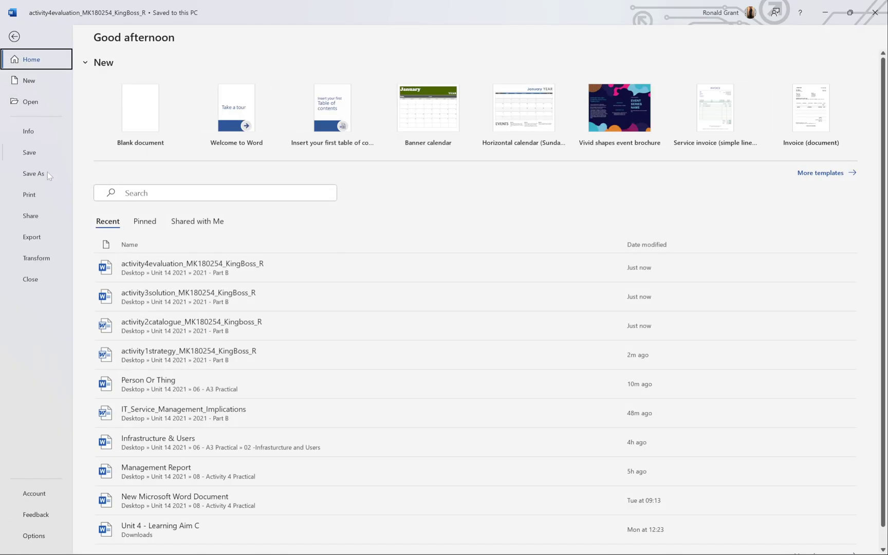
click(48, 237)
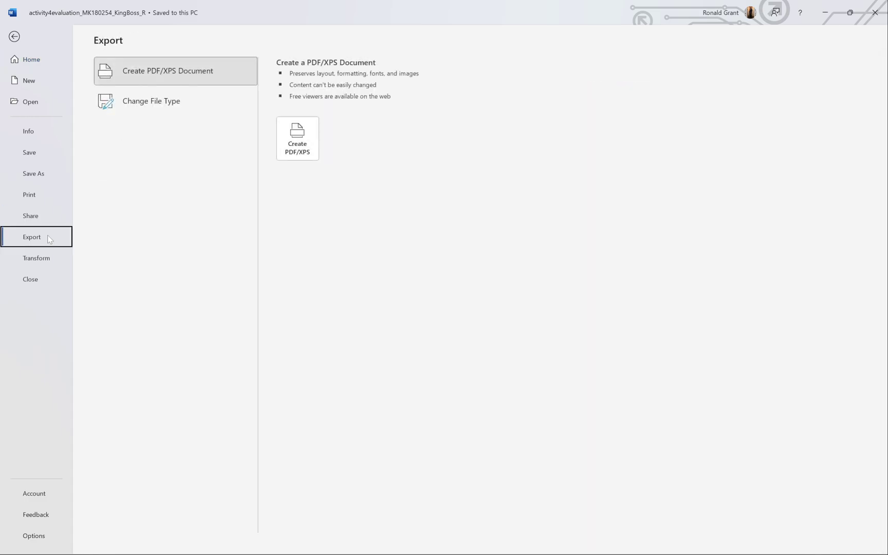
click(300, 147)
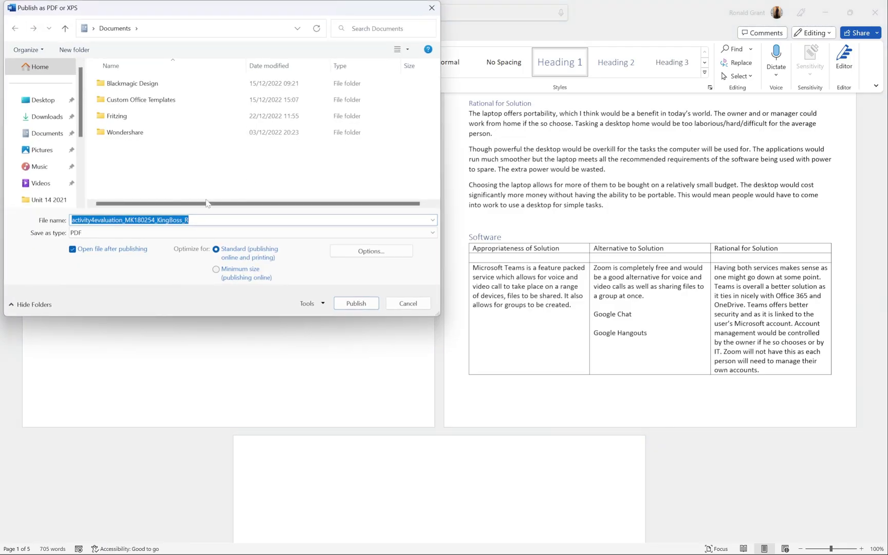
click(37, 103)
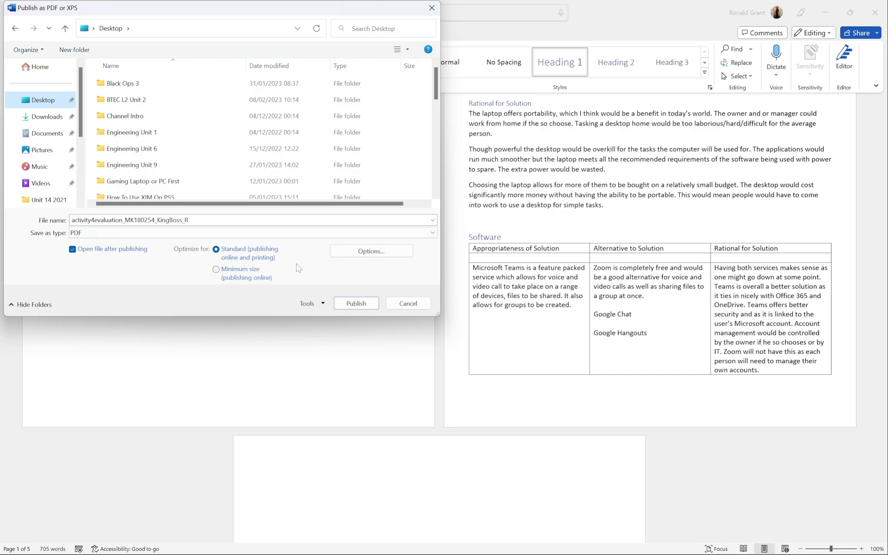
double_click(73, 220)
click(73, 220)
double_click(73, 220)
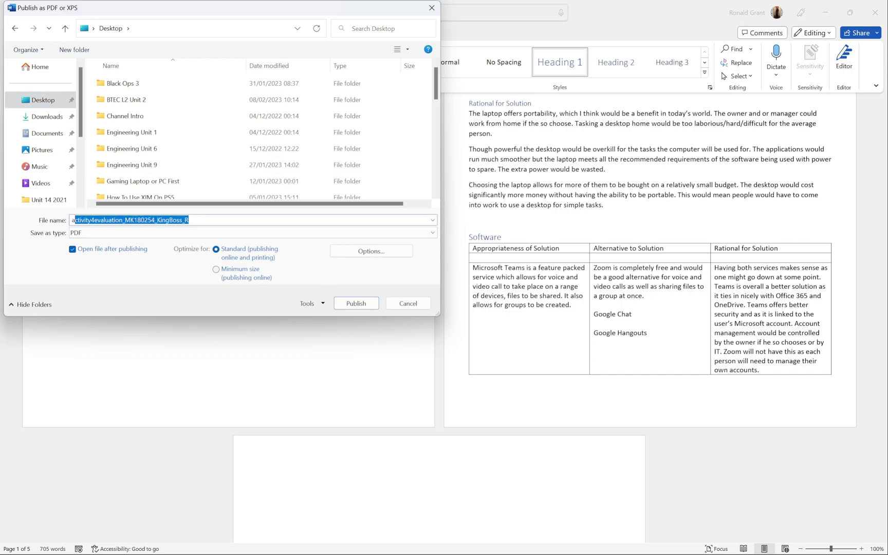
click(277, 221)
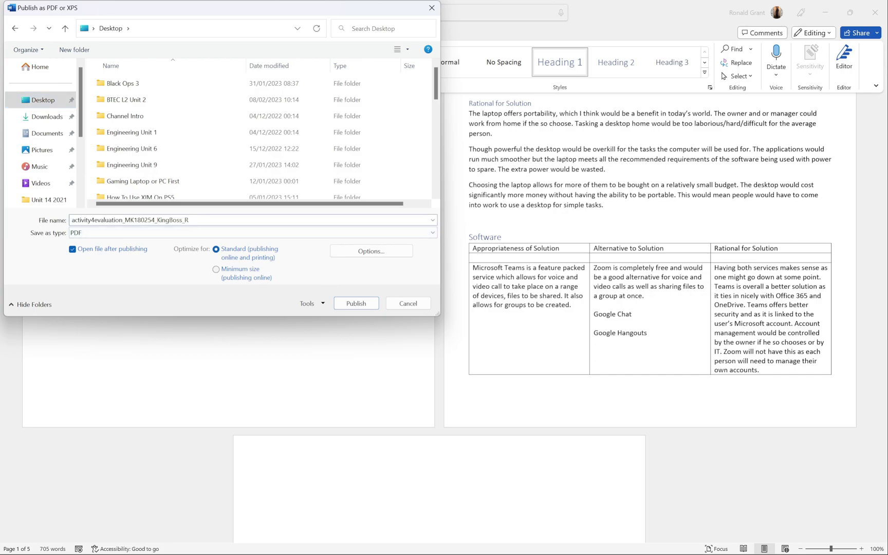
click(358, 305)
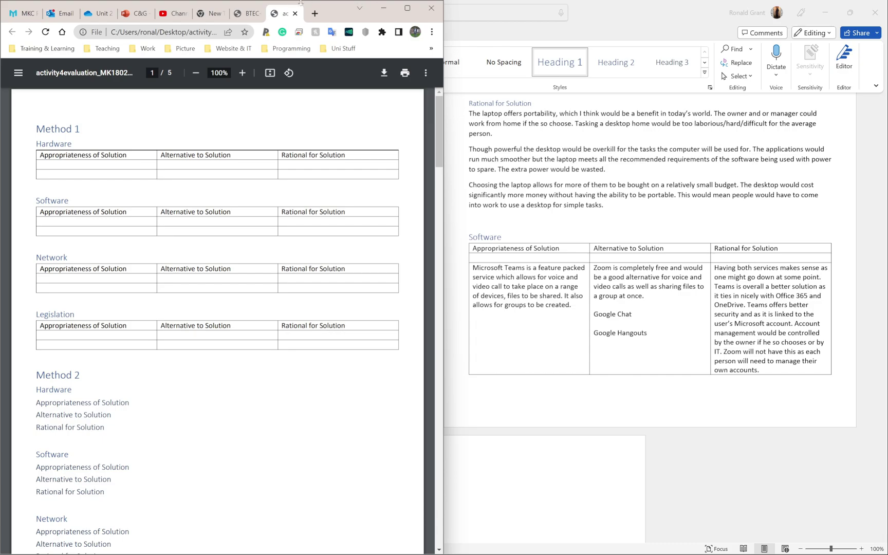
Close the exported evaluation PDF in Chrome and the evaluation document in Word
click(295, 14)
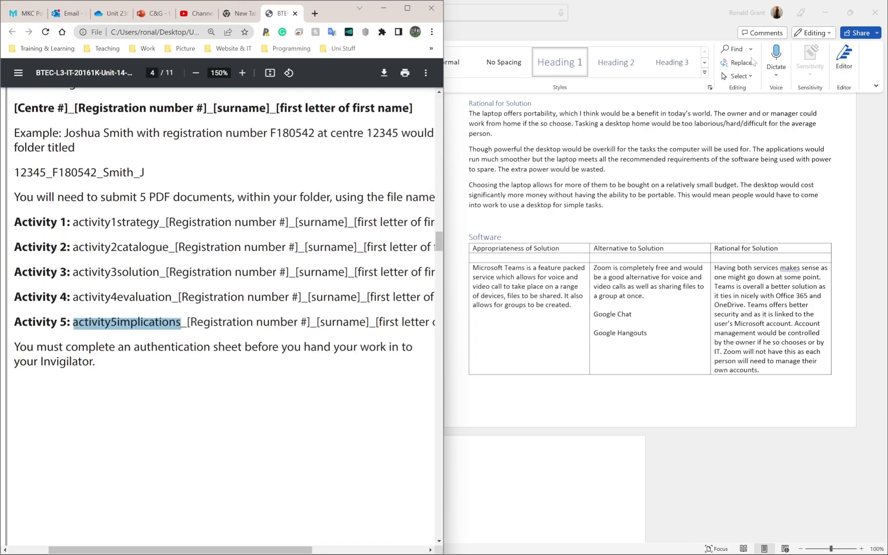
click(520, 220)
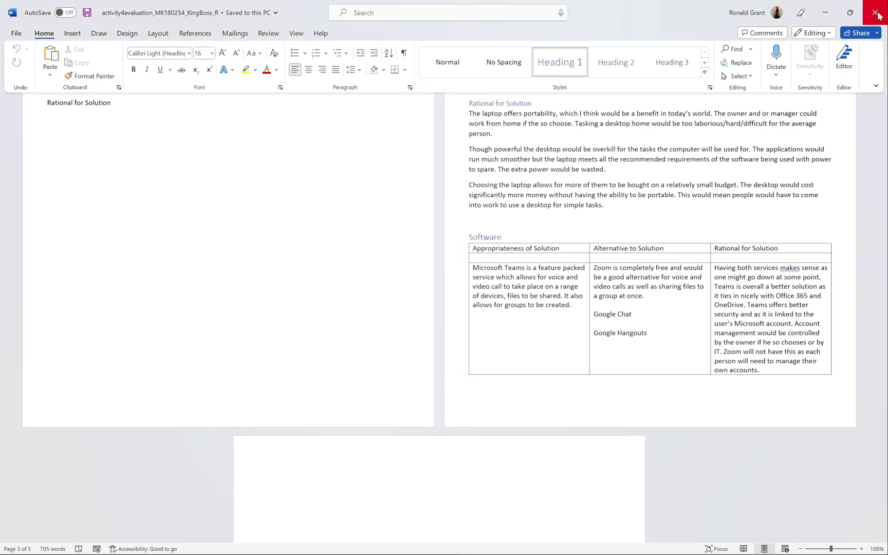
click(877, 16)
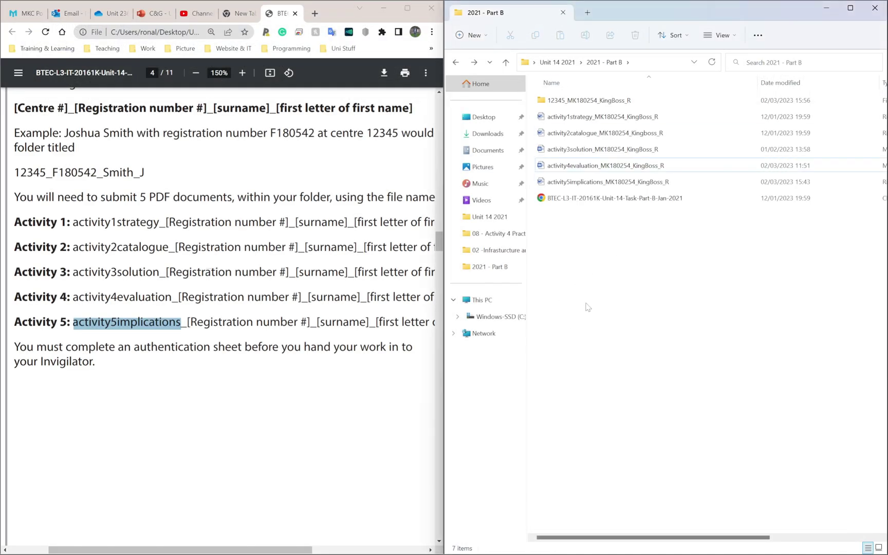
Open the activity5implications file from the Part B folder
click(320, 348)
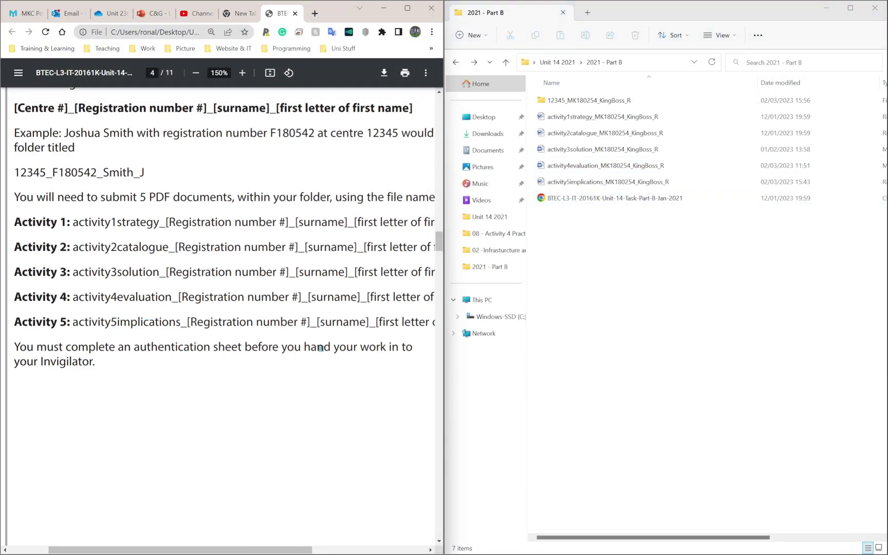
click(585, 185)
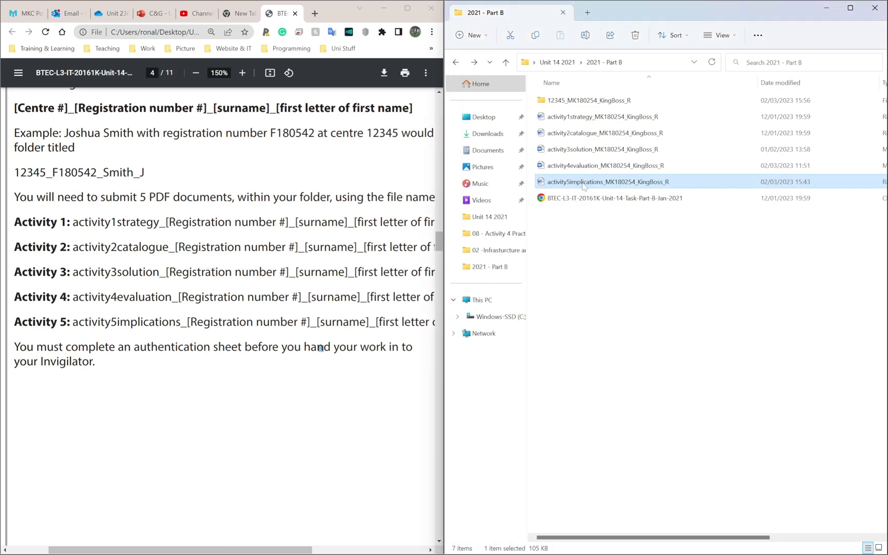
double_click(542, 182)
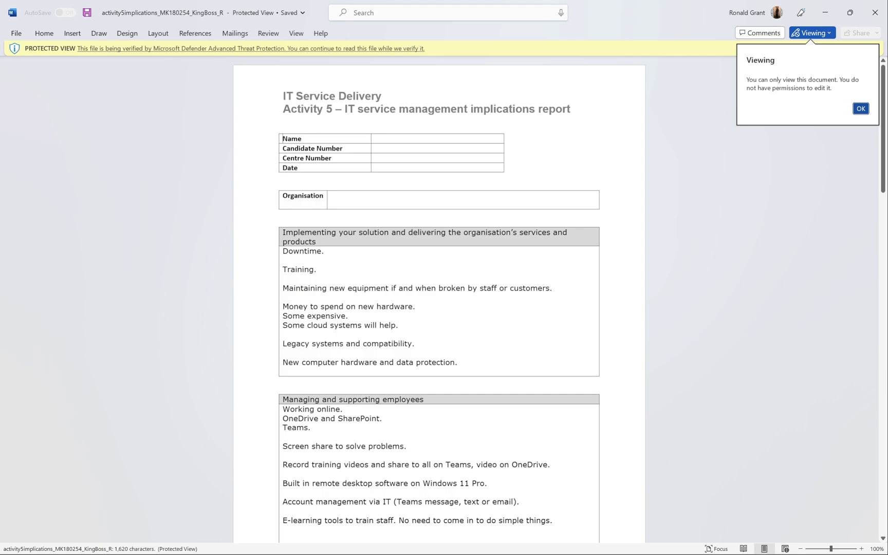
Enable editing on the protected Activity 5 implications report
click(16, 33)
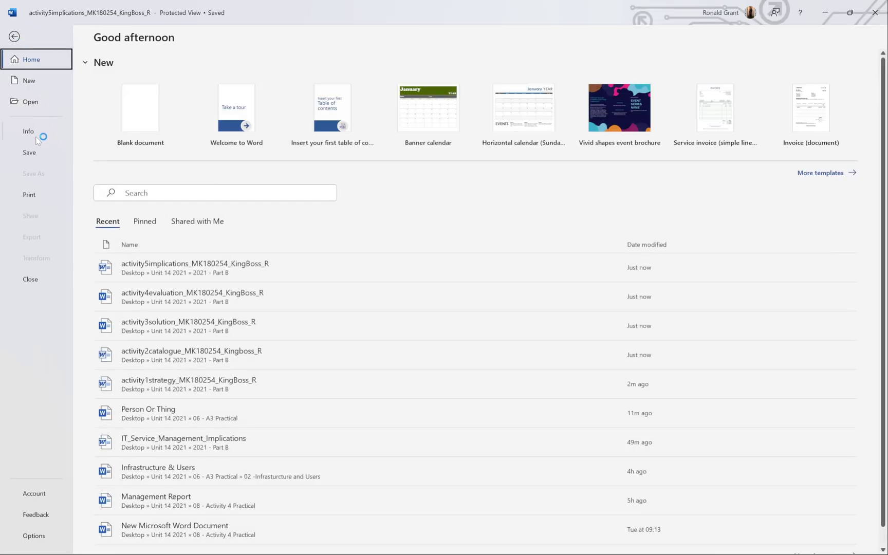
click(14, 36)
scroll(525, 88, down, 3)
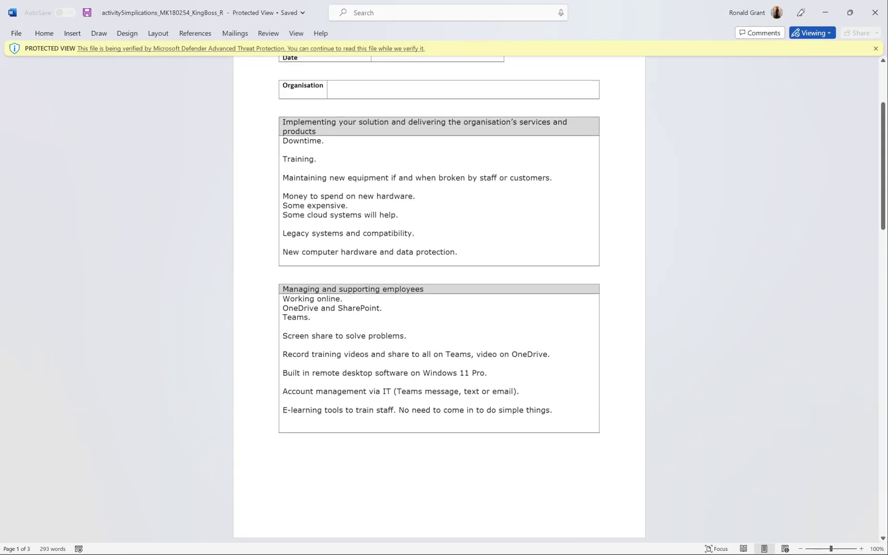
scroll(479, 93, up, 3)
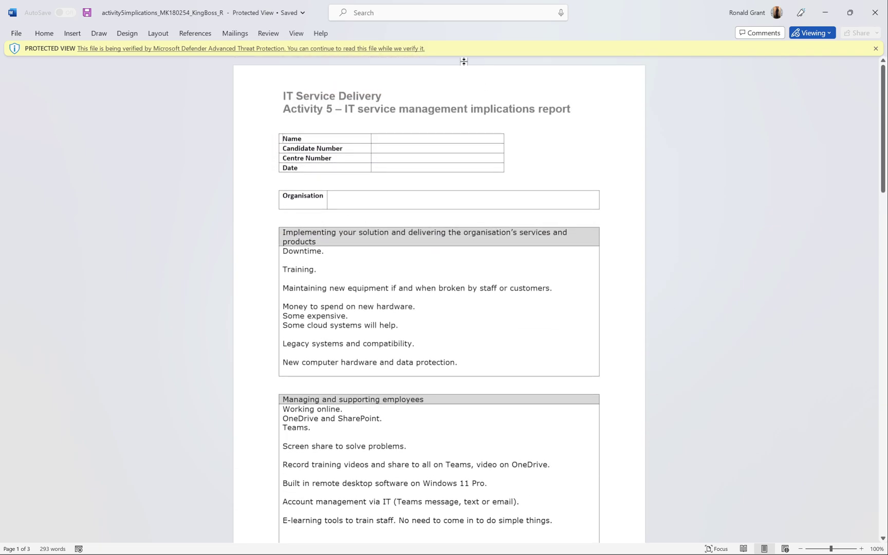
scroll(481, 77, down, 2)
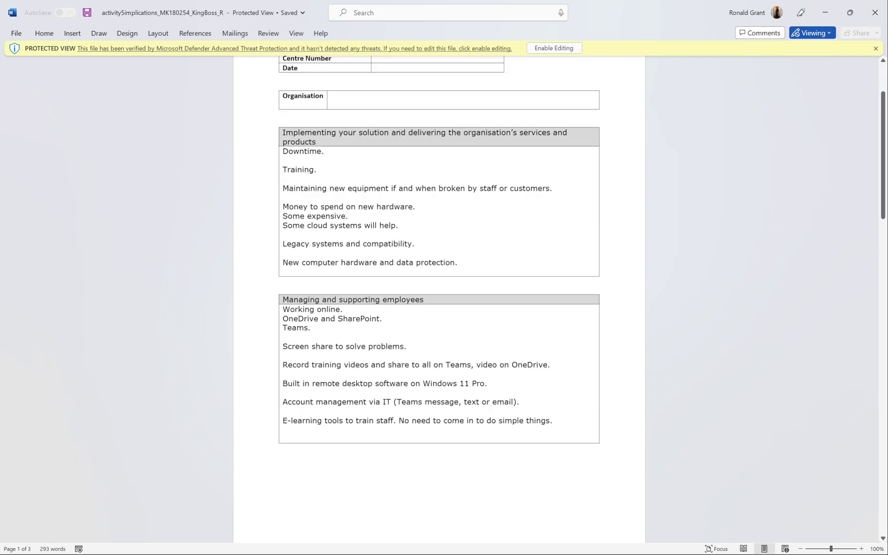
click(553, 48)
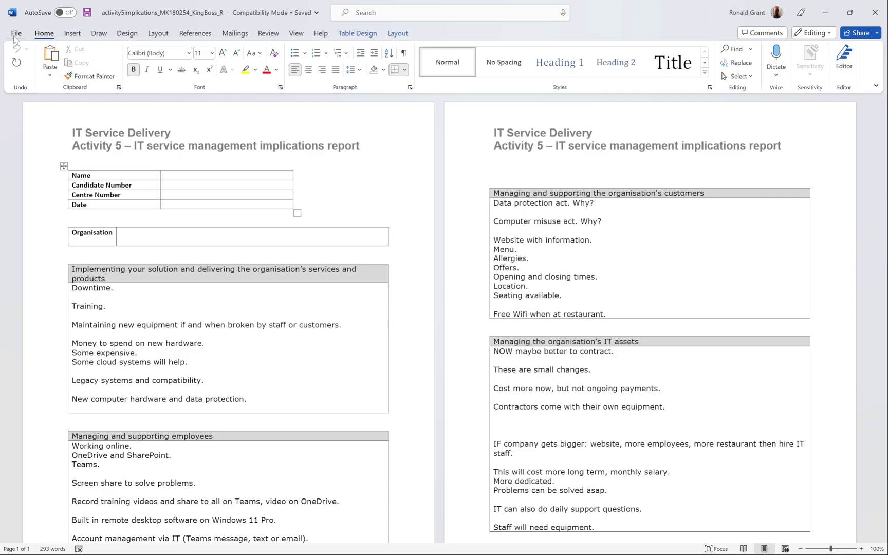
Publish the implications report as a PDF to the Desktop
click(16, 34)
click(43, 238)
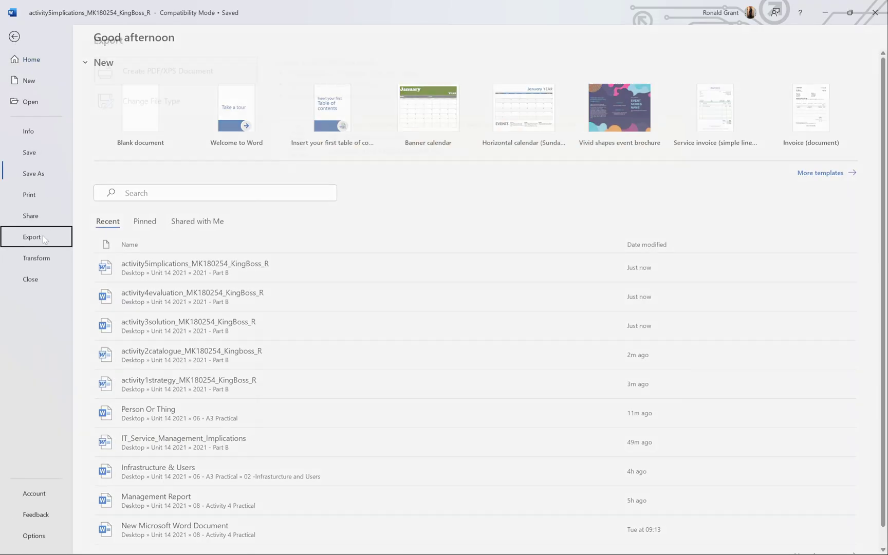
click(297, 142)
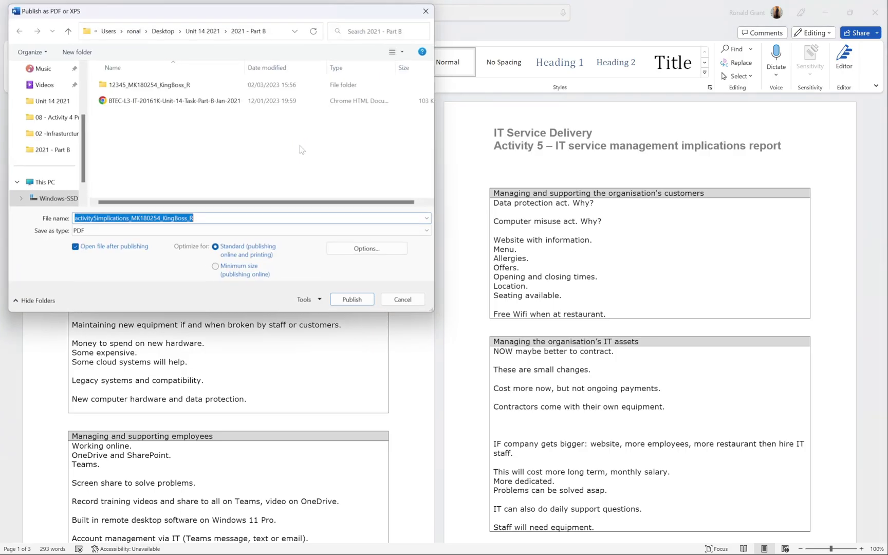
scroll(46, 86, up, 3)
click(43, 100)
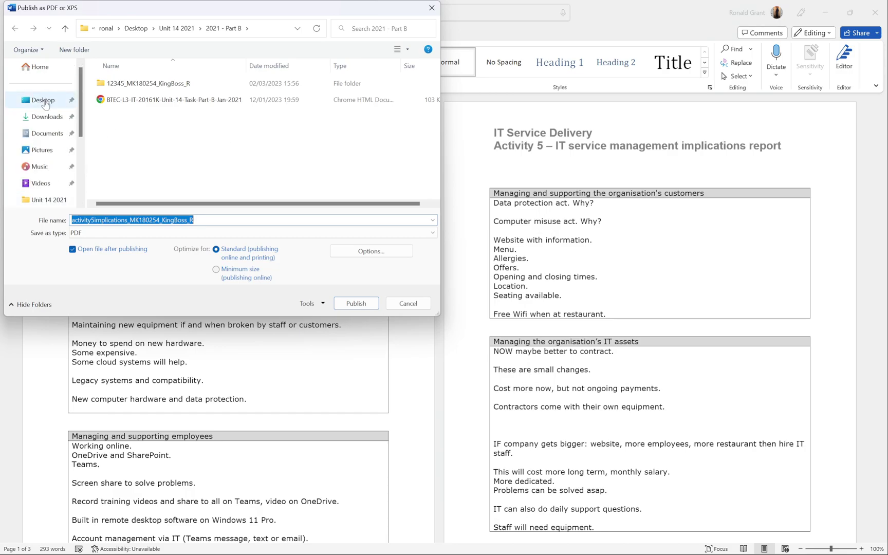
click(357, 304)
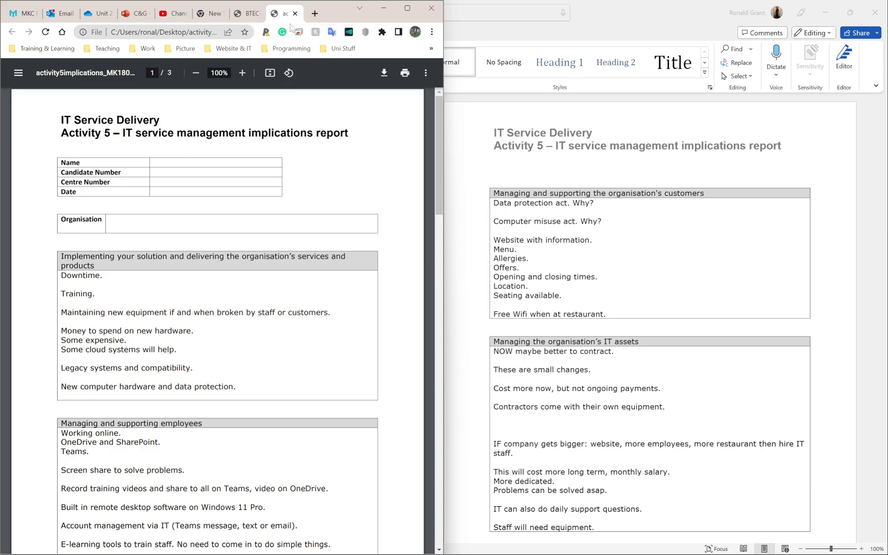
Close the exported implications PDF and the implications report in Word
click(295, 14)
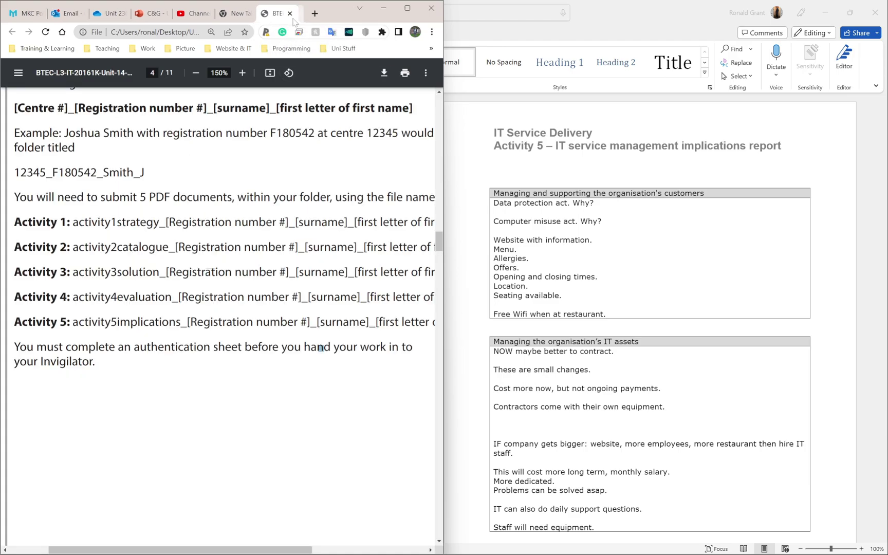
key(alt+Tab)
click(876, 13)
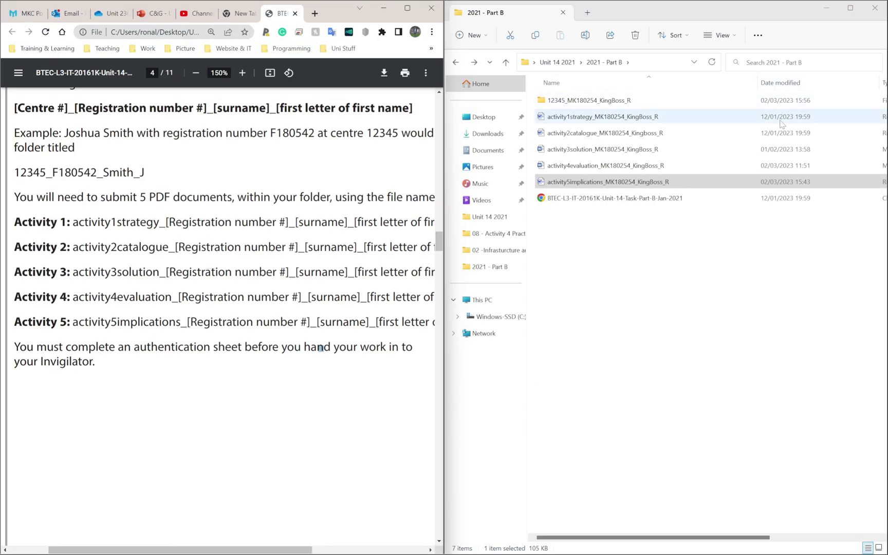
Minimise the browser and the window covering the 2021 - Part B folder list
click(384, 7)
click(419, 190)
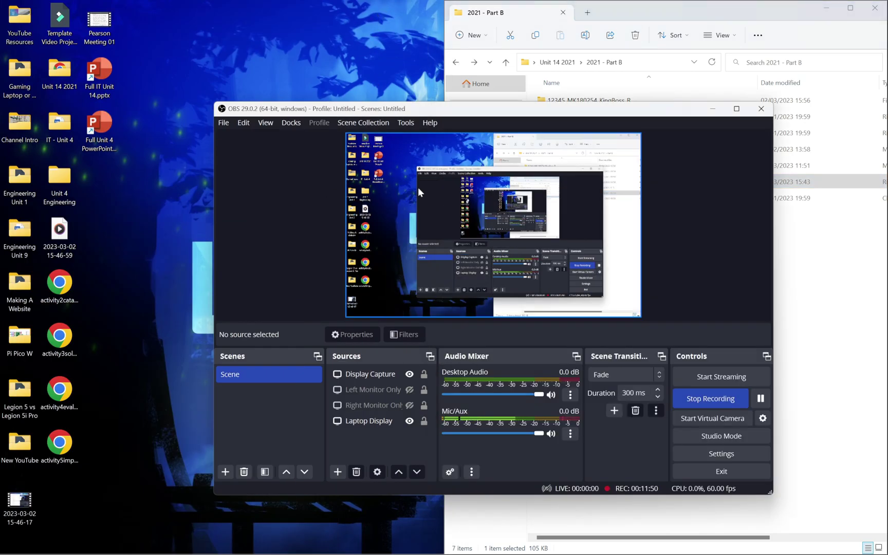
click(712, 109)
click(753, 234)
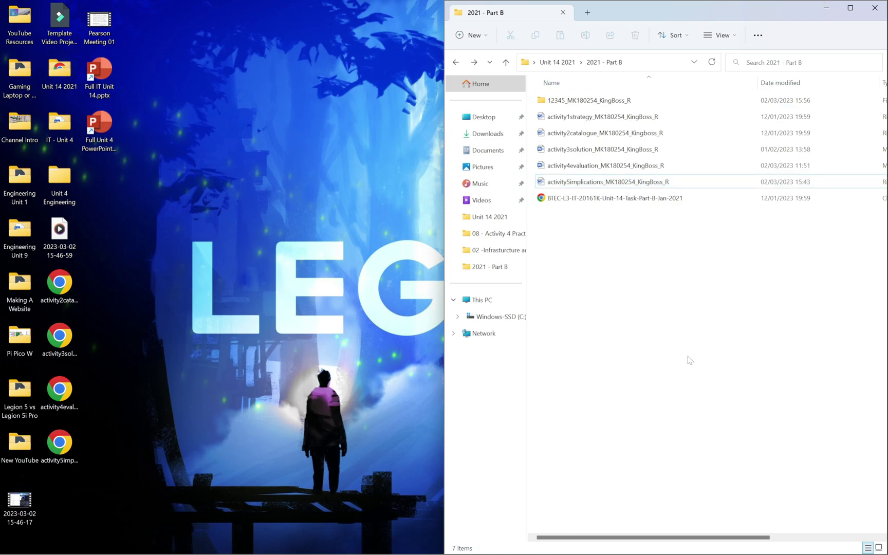
drag(92, 270, 53, 465)
click(827, 10)
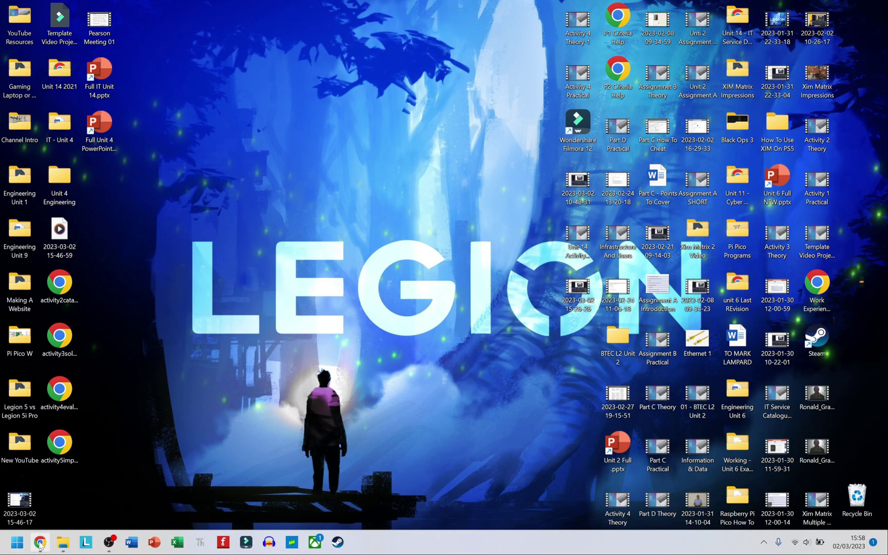
drag(108, 253, 54, 465)
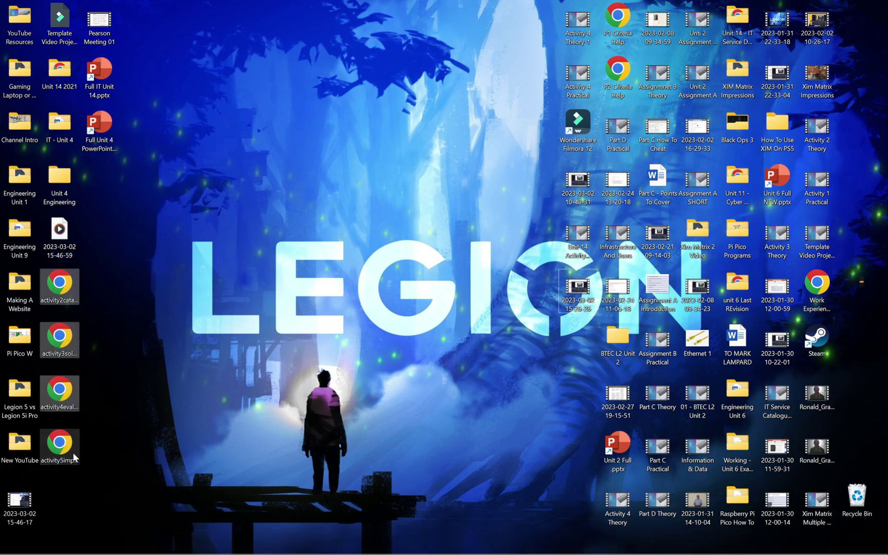
drag(137, 267, 59, 465)
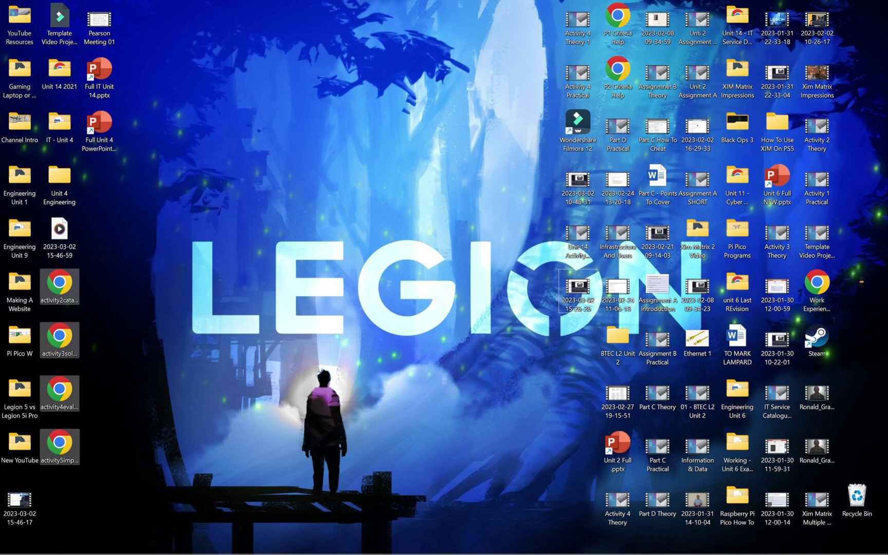
mouse_move(63, 542)
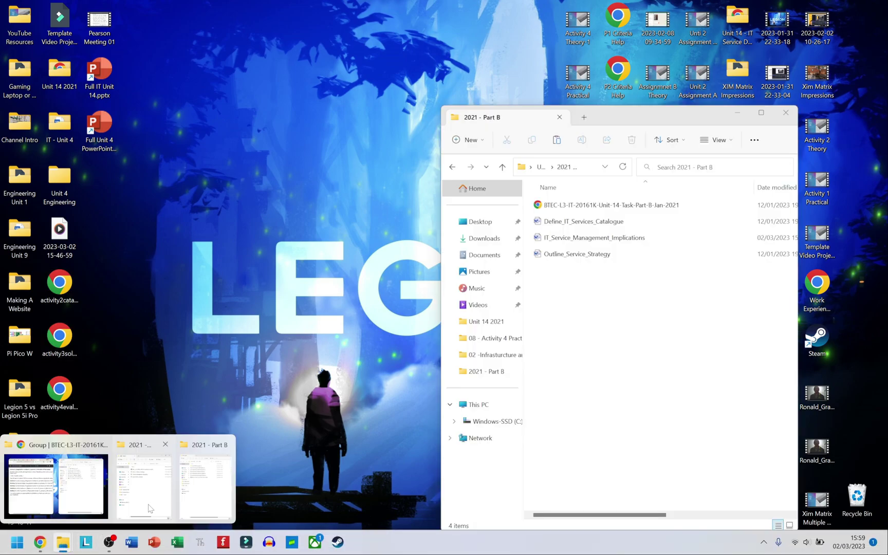
click(151, 509)
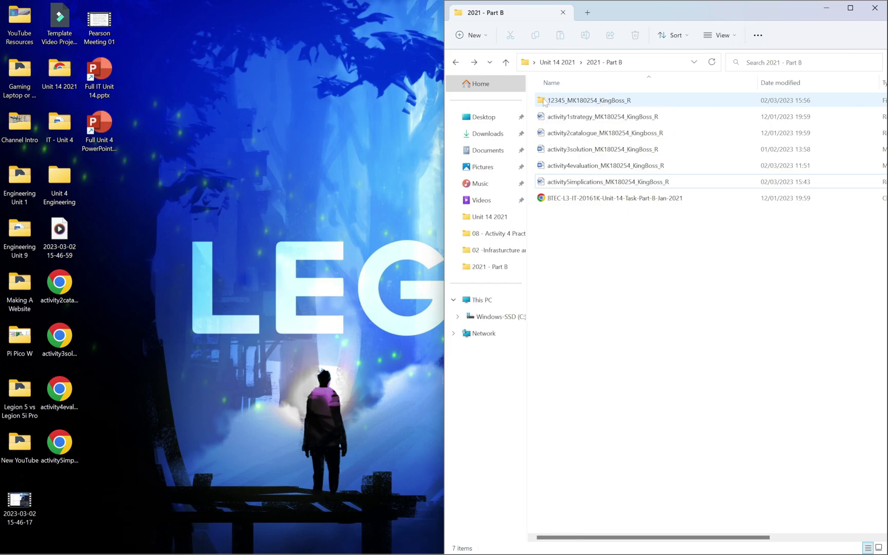
double_click(546, 103)
Select the activity2 to activity5 PDF files on the desktop
drag(632, 139, 563, 88)
click(613, 168)
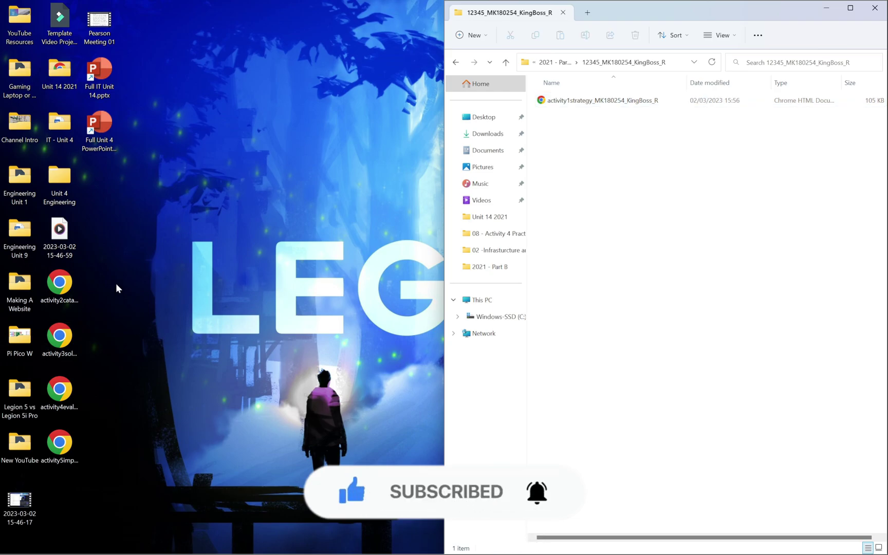
drag(115, 283, 41, 465)
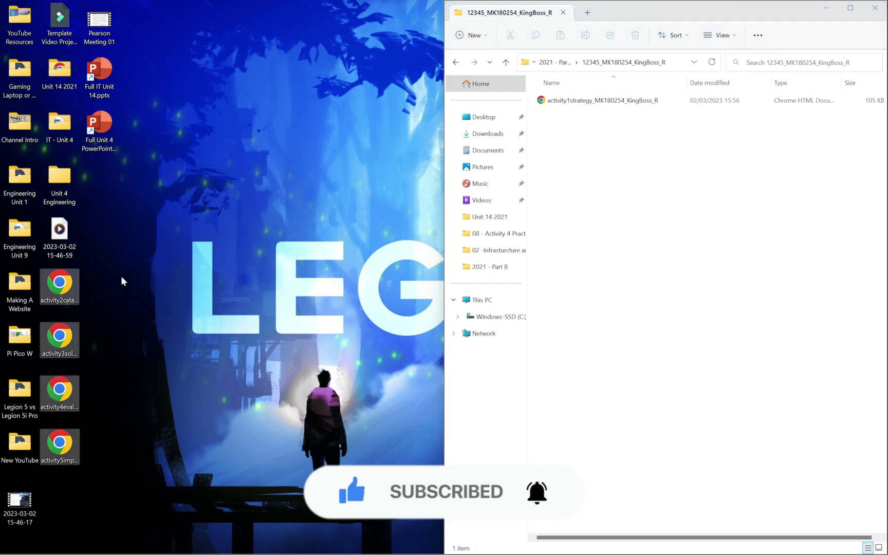
click(124, 276)
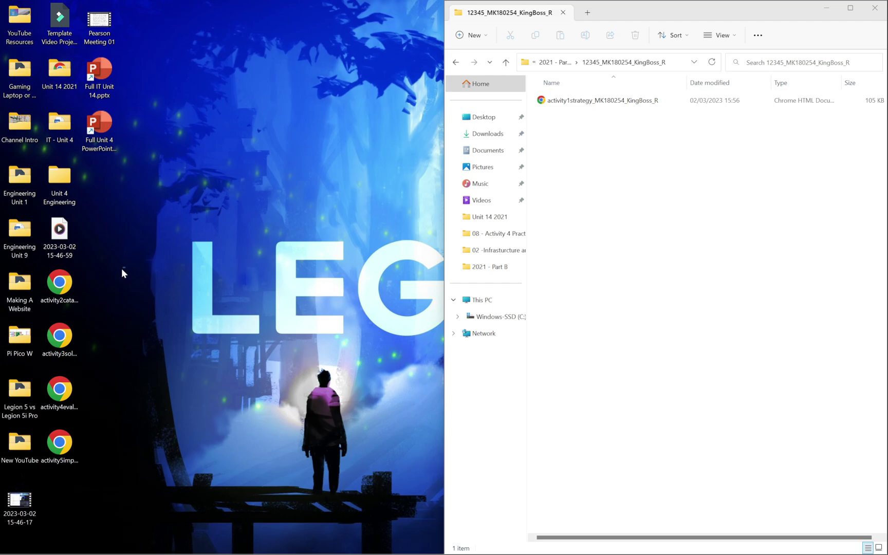
drag(121, 268, 108, 463)
drag(138, 406, 167, 388)
drag(111, 490, 79, 310)
drag(117, 267, 41, 464)
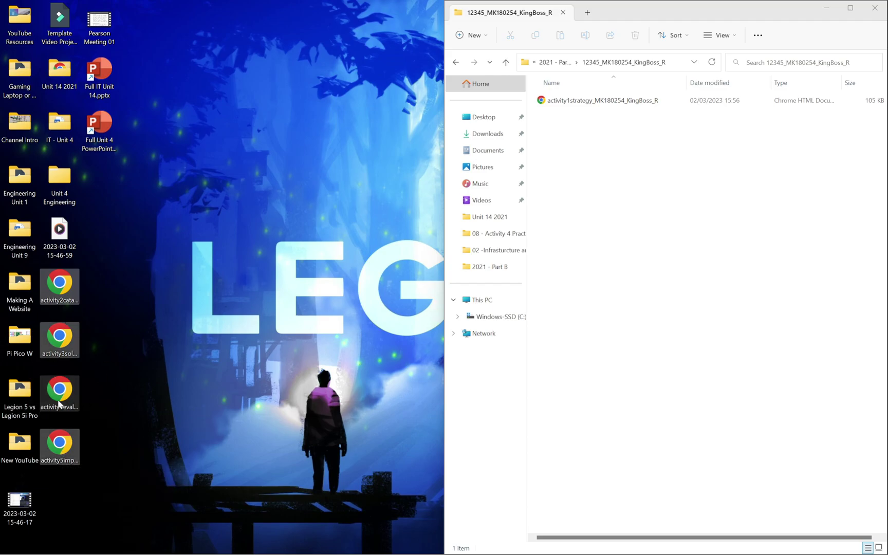
Copy the four selected desktop activity files
click(58, 294)
right_click(57, 295)
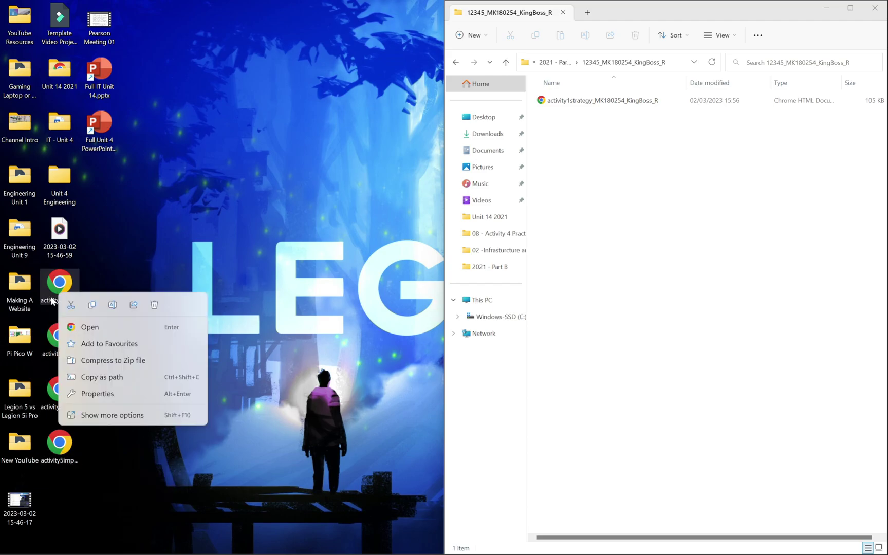
click(93, 415)
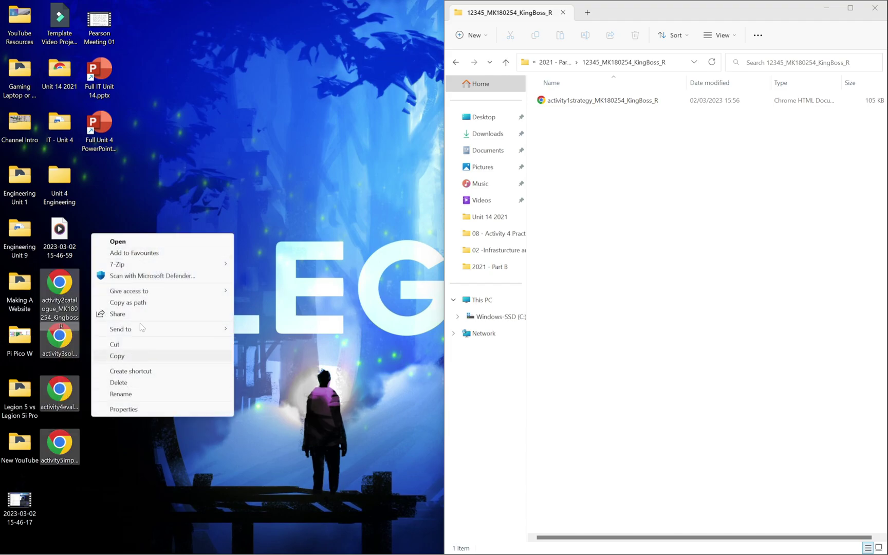
click(119, 356)
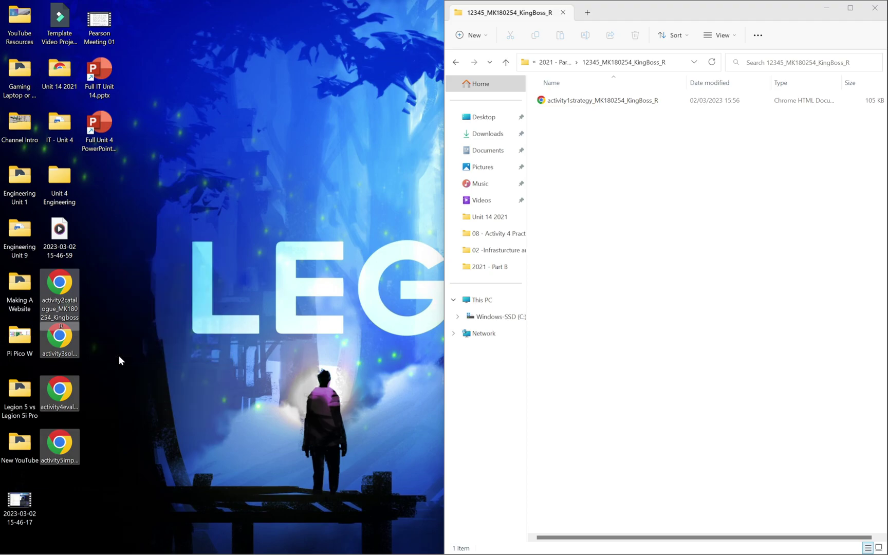
Paste the files into the submission folder, confirm all five are there, and go back to 2021 - Part B
click(593, 174)
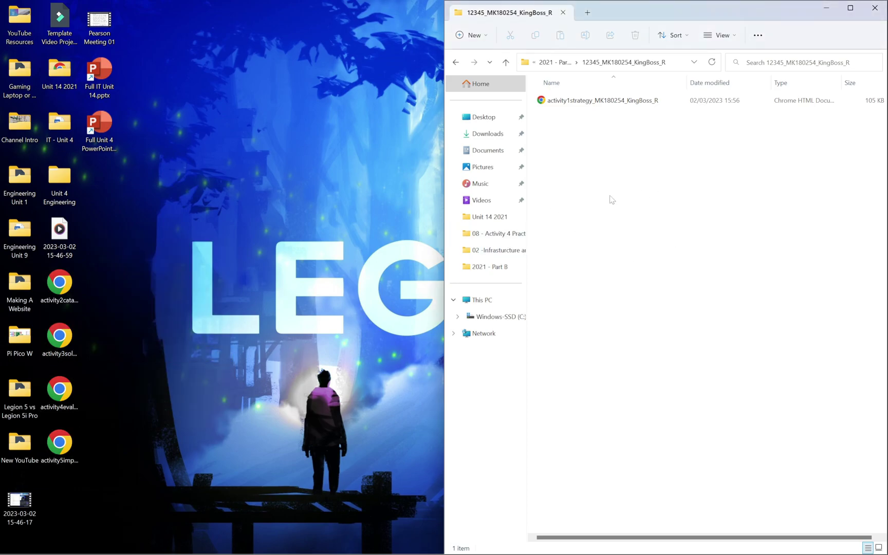
drag(616, 176, 732, 322)
right_click(608, 149)
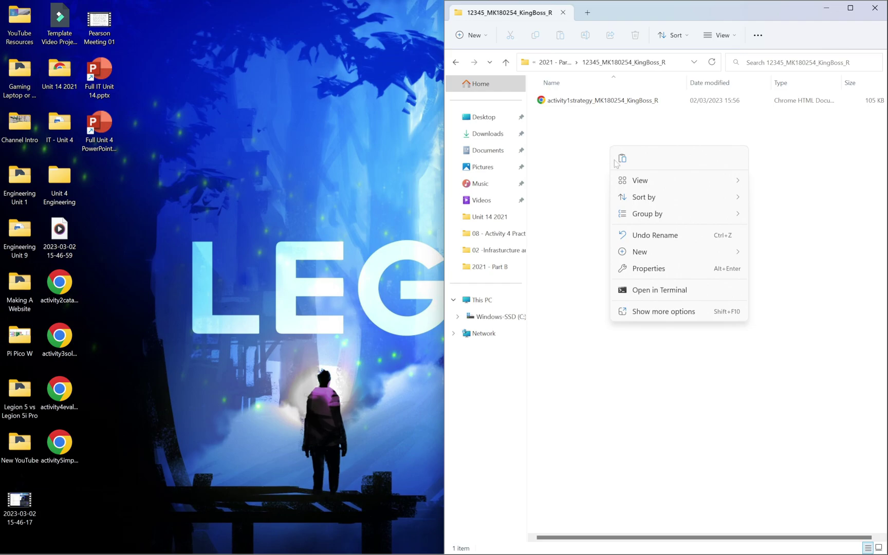
click(641, 318)
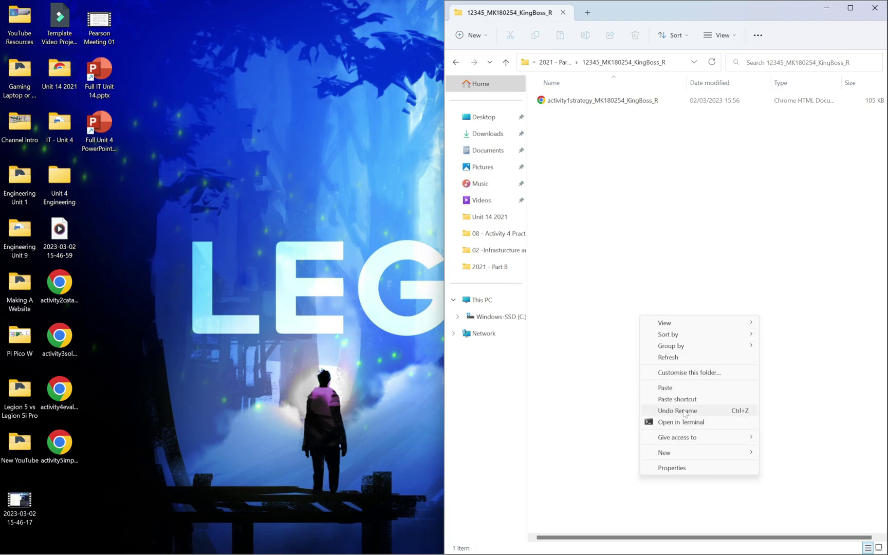
click(667, 389)
click(689, 271)
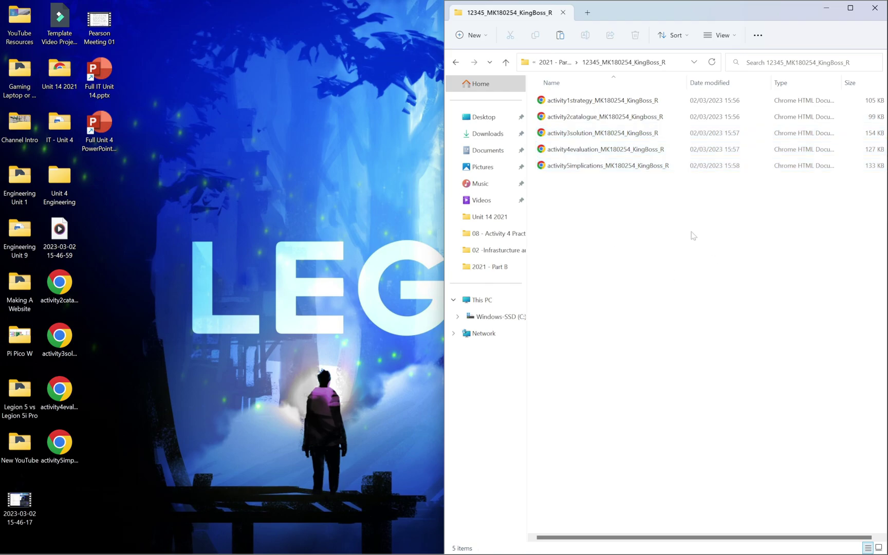
drag(718, 252, 530, 92)
click(645, 194)
click(455, 62)
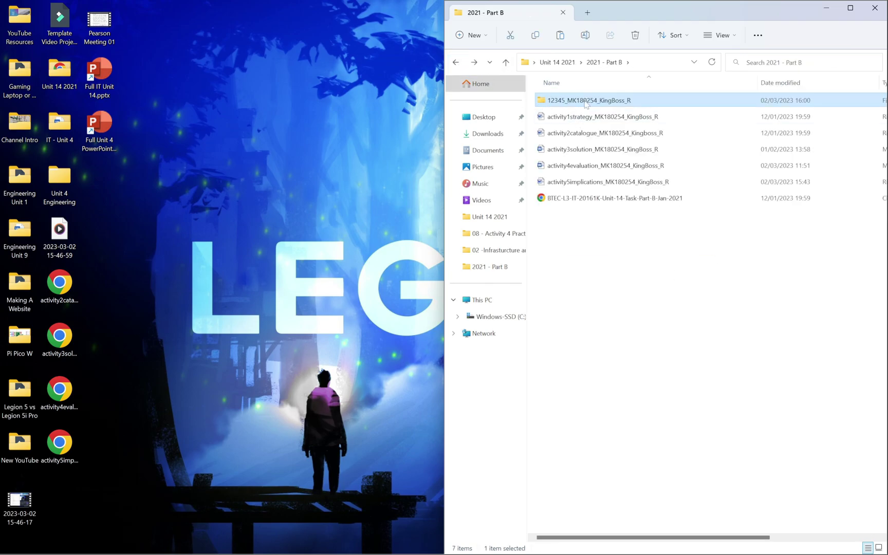
Check the five submitted files in the submission folder and return to 2021 - Part B
double_click(545, 102)
drag(668, 214, 552, 81)
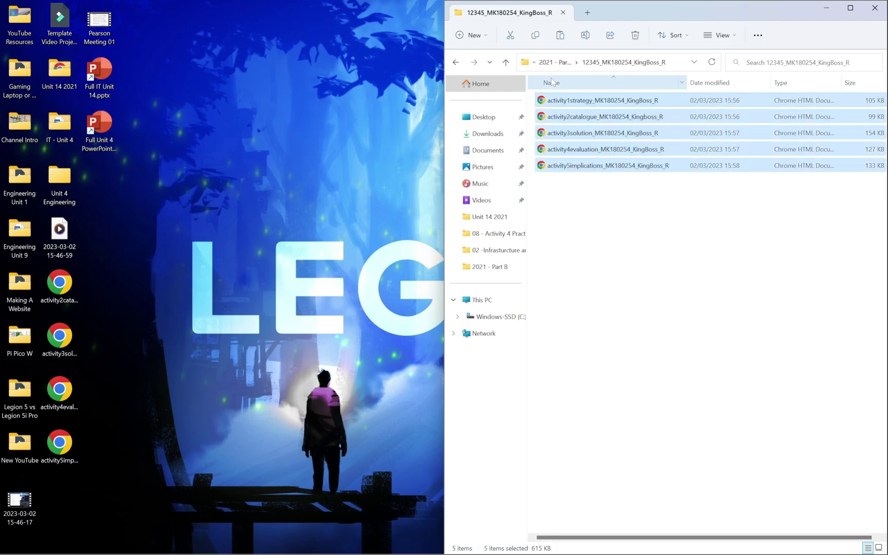
click(456, 63)
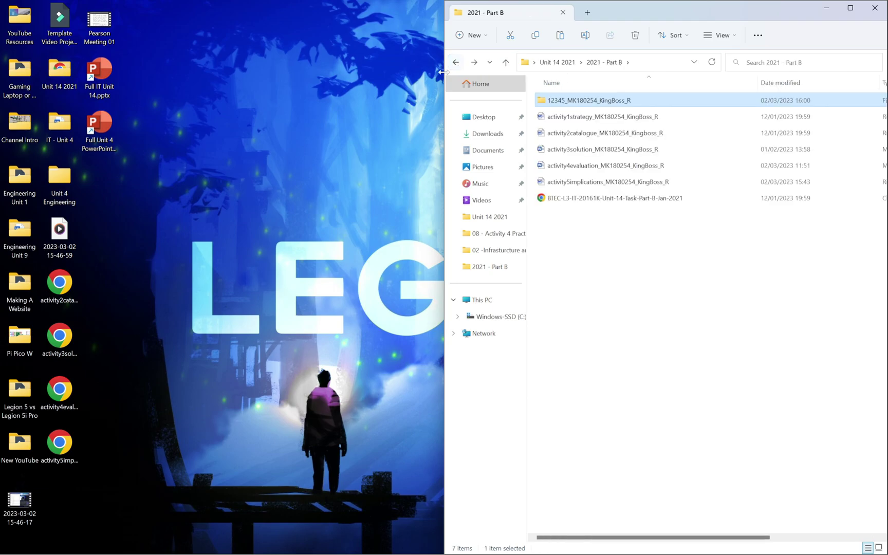
Open activity1strategy in Word and type placeholder text into the Customer Needs and Organisational Needs tables
double_click(550, 122)
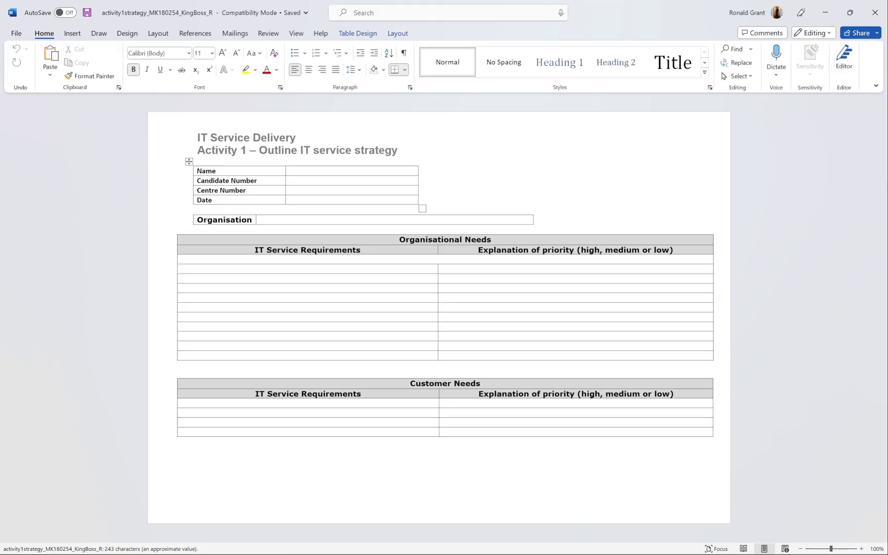
click(396, 424)
text(Dfg ndgd hjfgh )
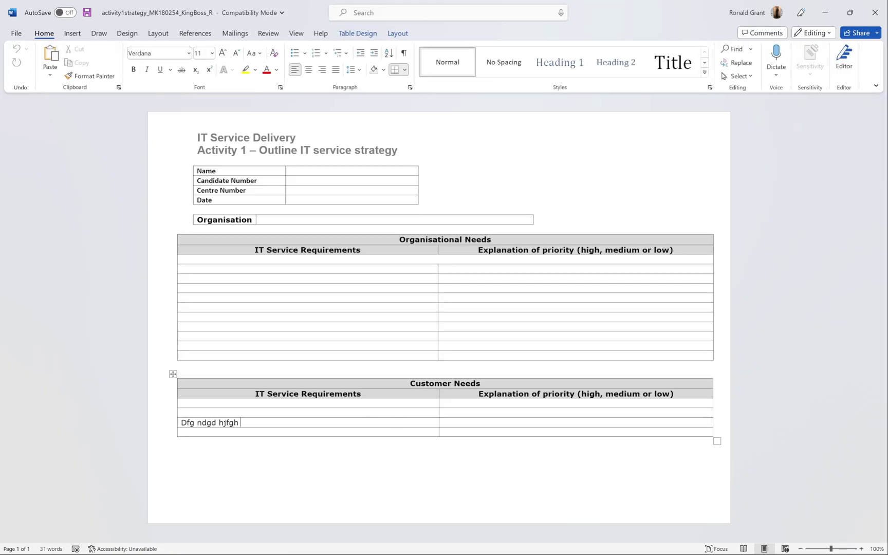
text(kghj)
click(332, 297)
text(jhkhjkghjkghjkghjkgjhk)
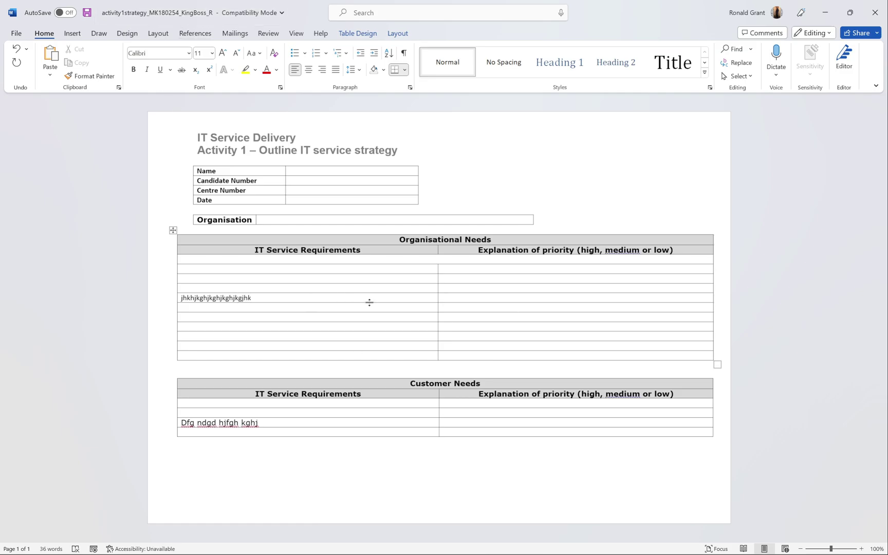
key(alt+Tab)
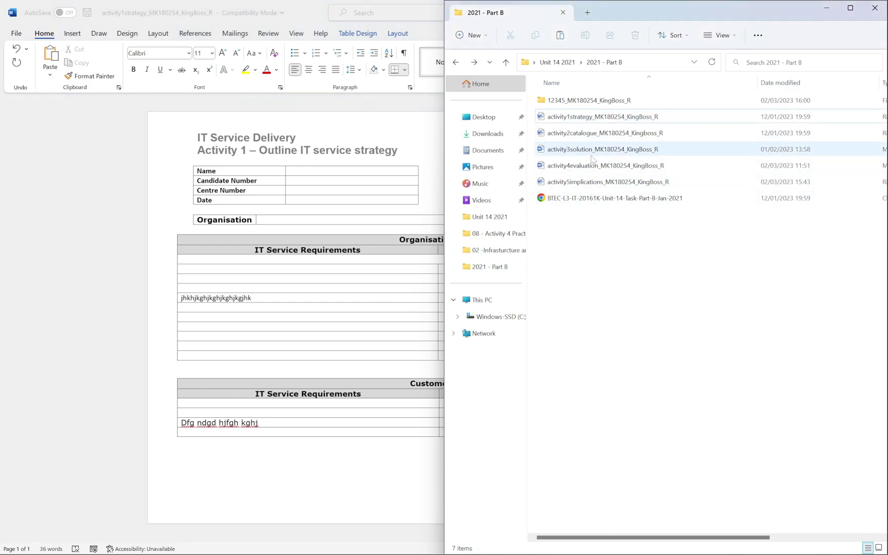
Try renaming the open activity1strategy file by appending ' - ABC'
click(604, 121)
click(604, 122)
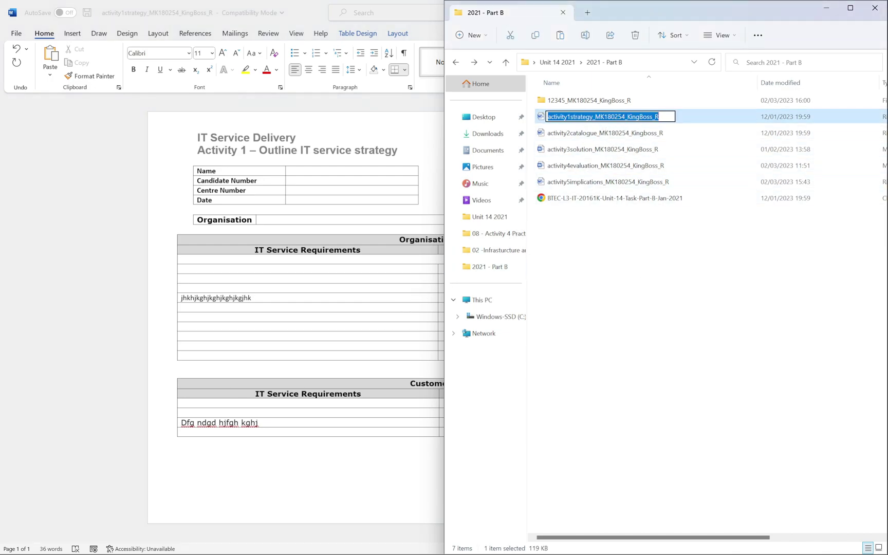
click(604, 117)
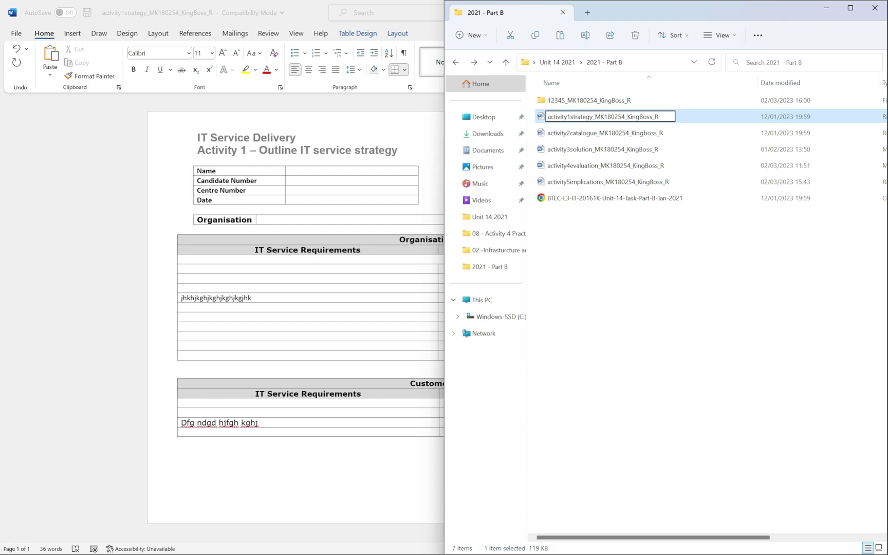
text(- ABC)
key(Return)
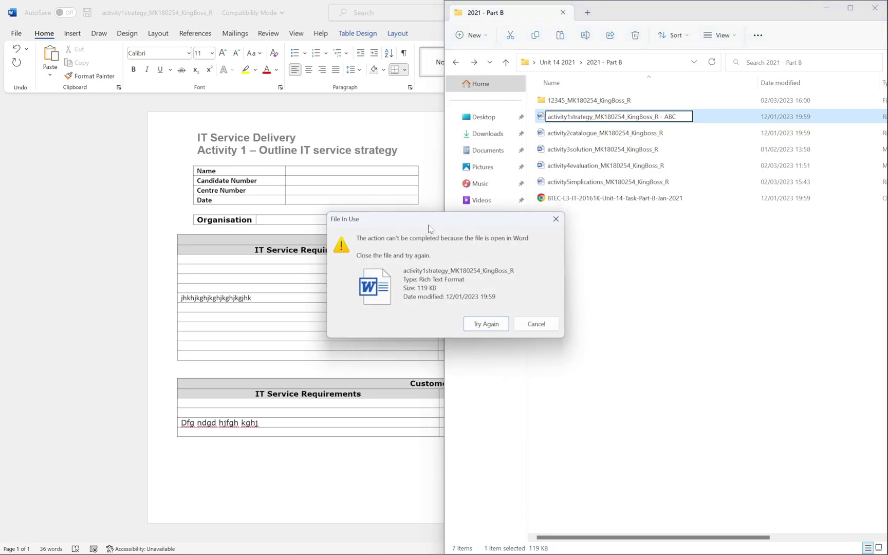
Dismiss the File In Use warning and return to the Word document
drag(427, 229, 431, 198)
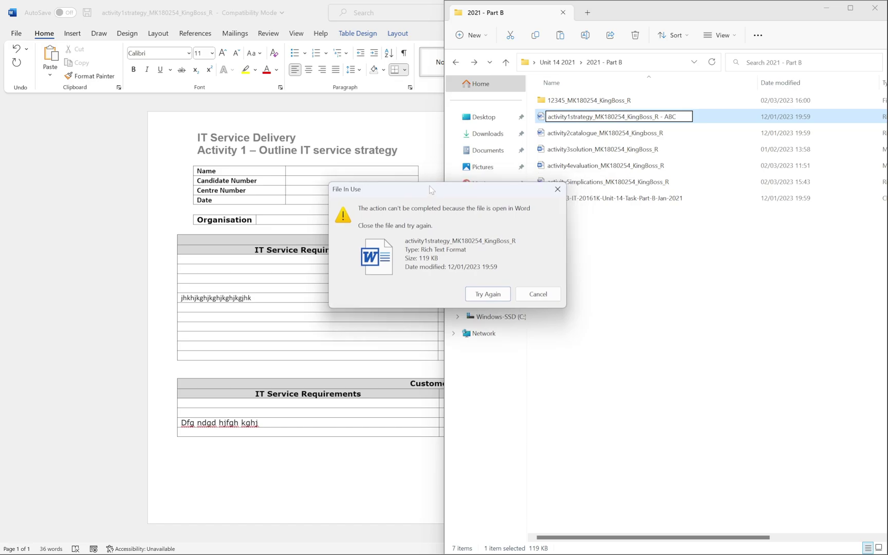
click(558, 190)
click(414, 277)
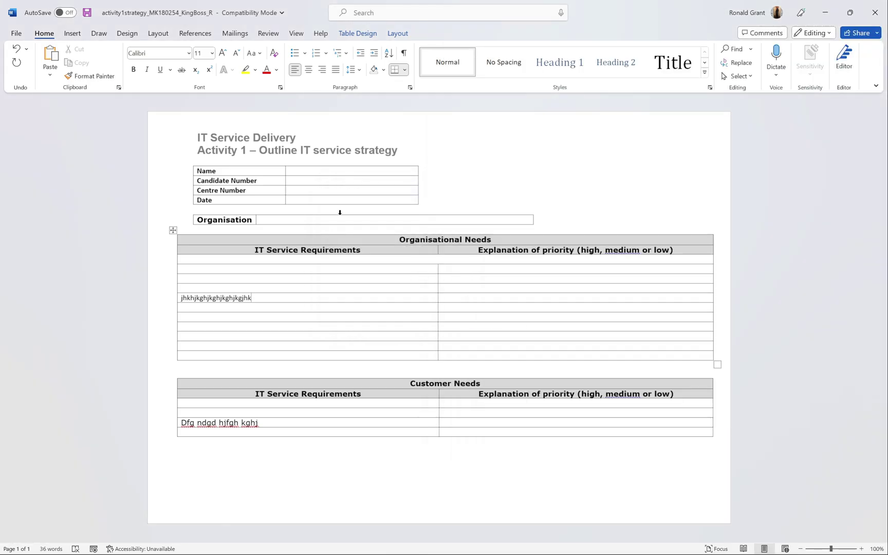
Save the activity1strategy document from the File menu
click(363, 297)
click(16, 33)
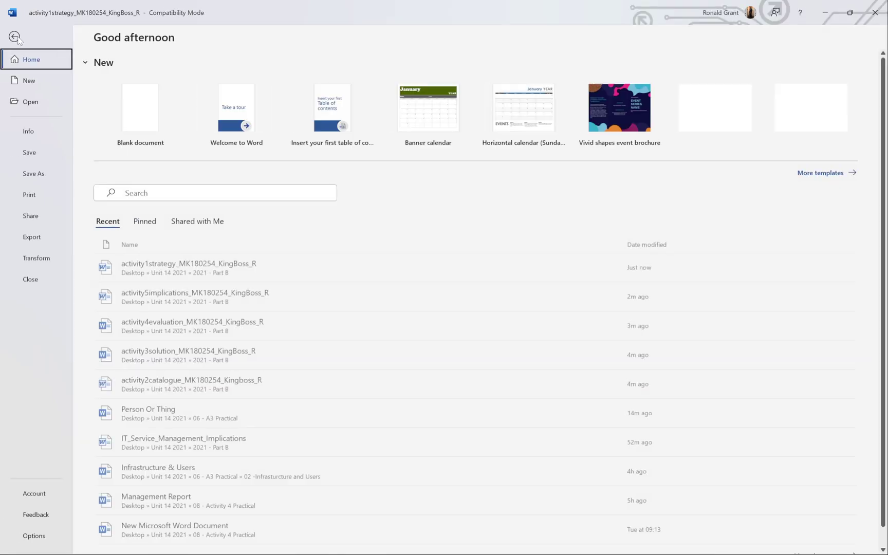
click(37, 155)
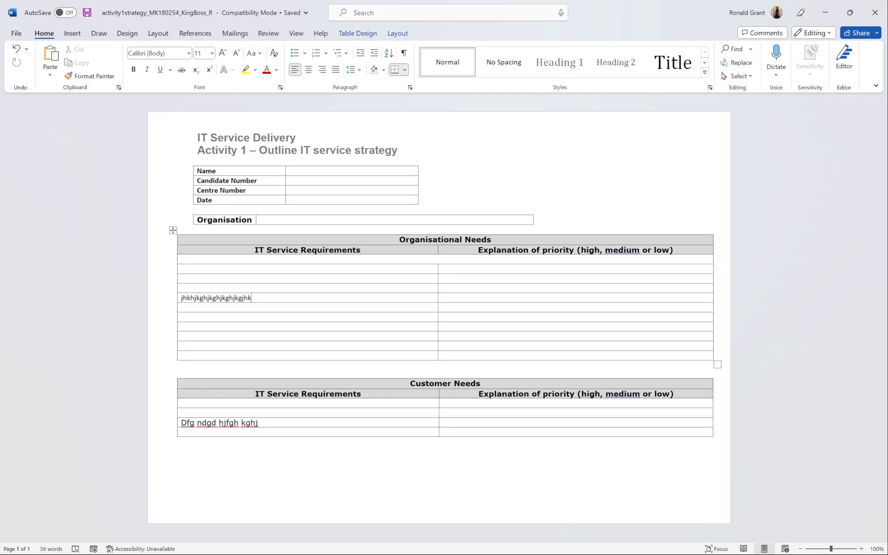
Add a 'CTRL + S' note below the tables and save with Ctrl+S
click(252, 213)
click(349, 467)
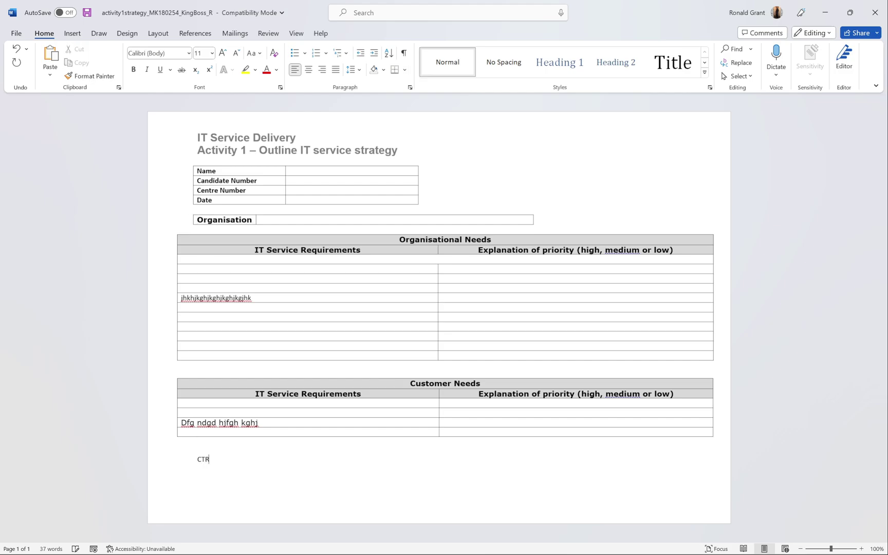
ctrl+scroll(349, 466, up, 10)
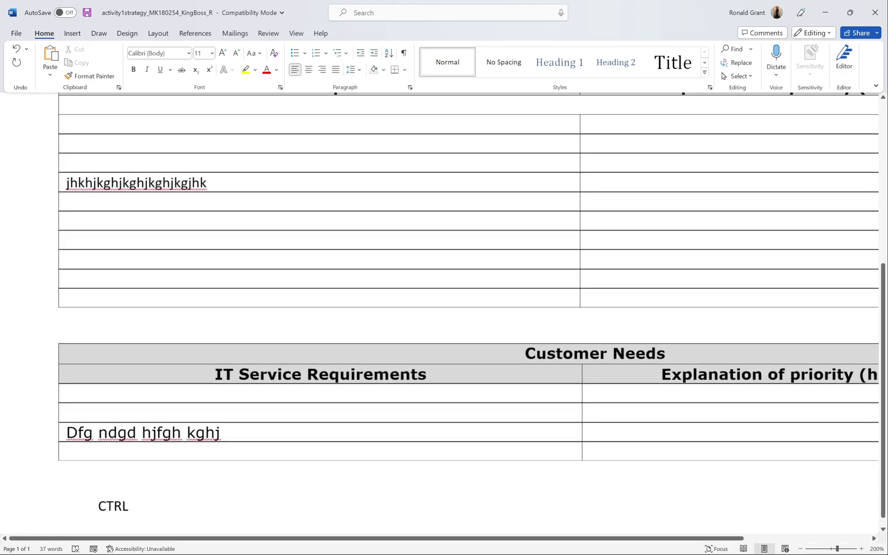
text(+ S)
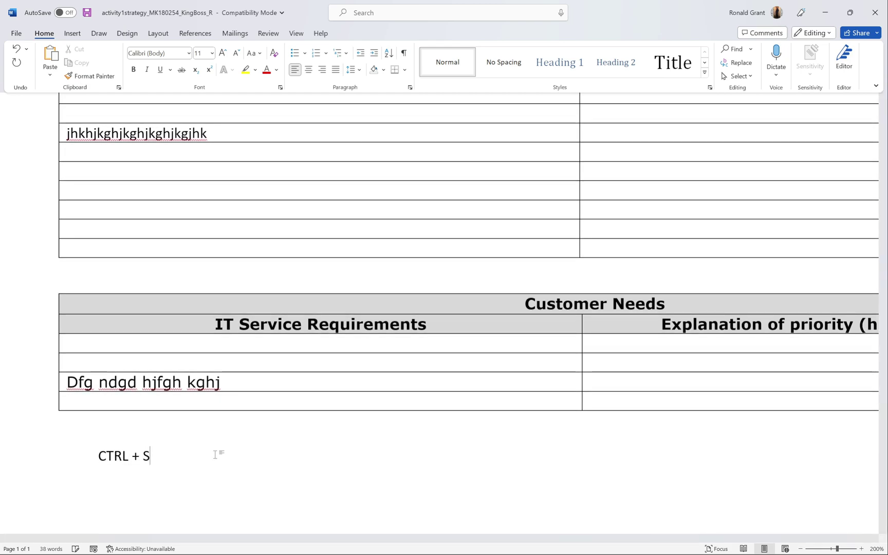
double_click(113, 456)
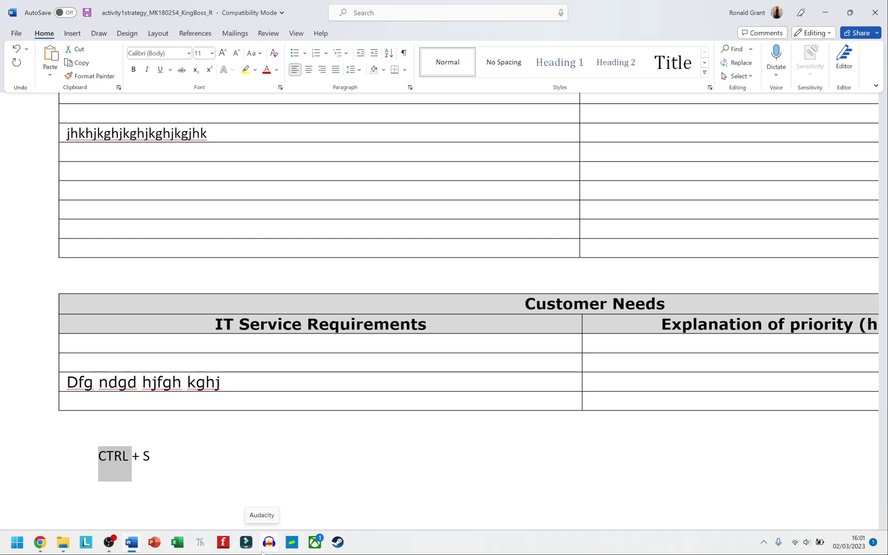
key(ctrl+s)
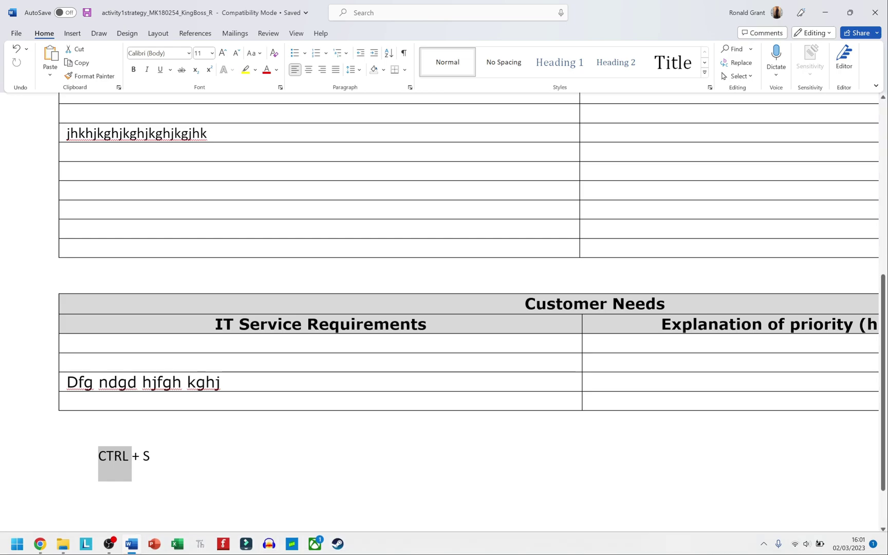
Close the activity1strategy document in Word
click(409, 224)
scroll(410, 224, down, 5)
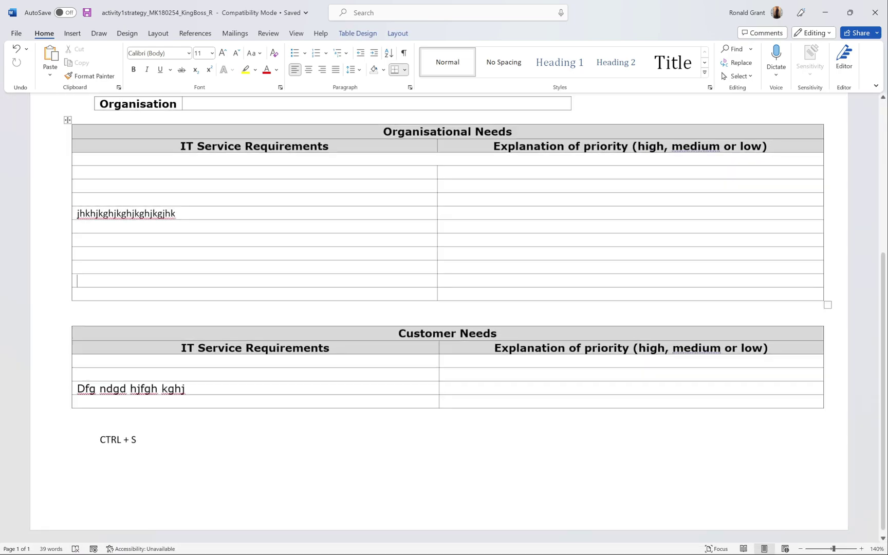
click(867, 14)
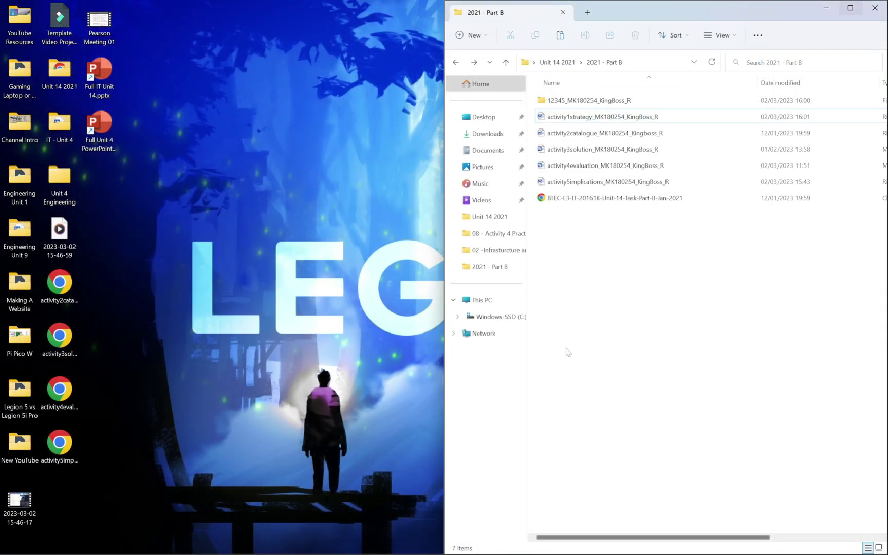
Rename the closed activity1strategy file so its name ends in ' - ABC'
click(542, 122)
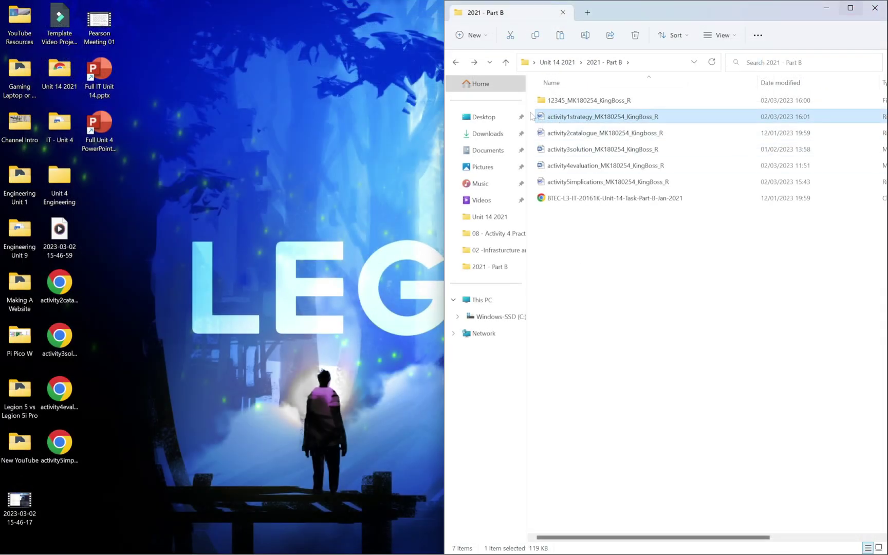
right_click(545, 116)
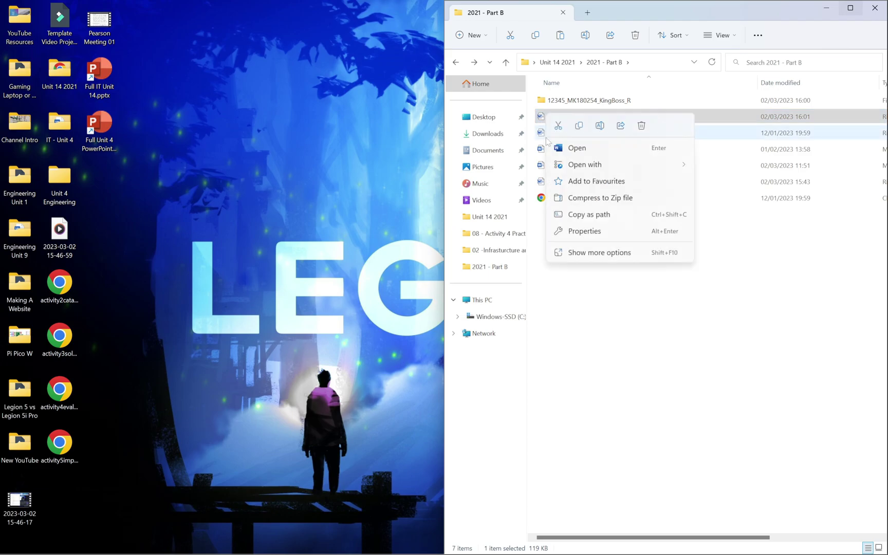
click(590, 253)
click(637, 469)
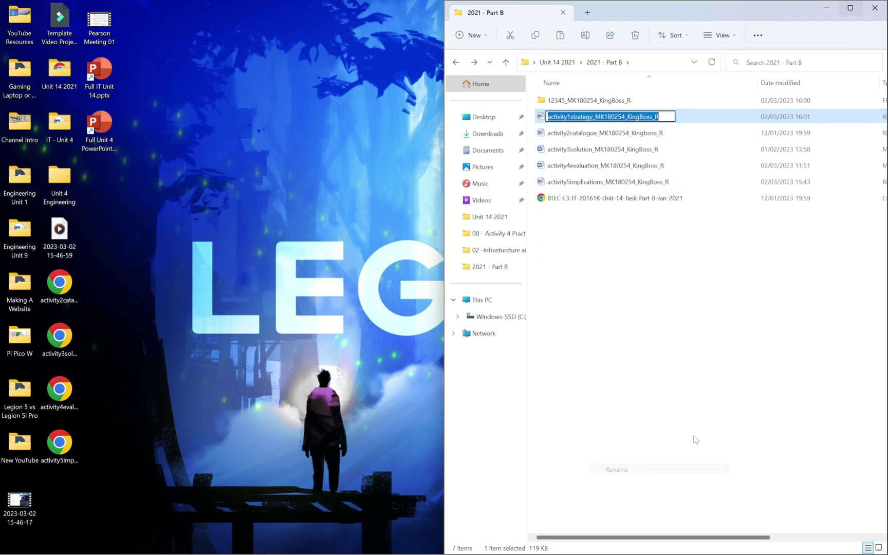
key(End)
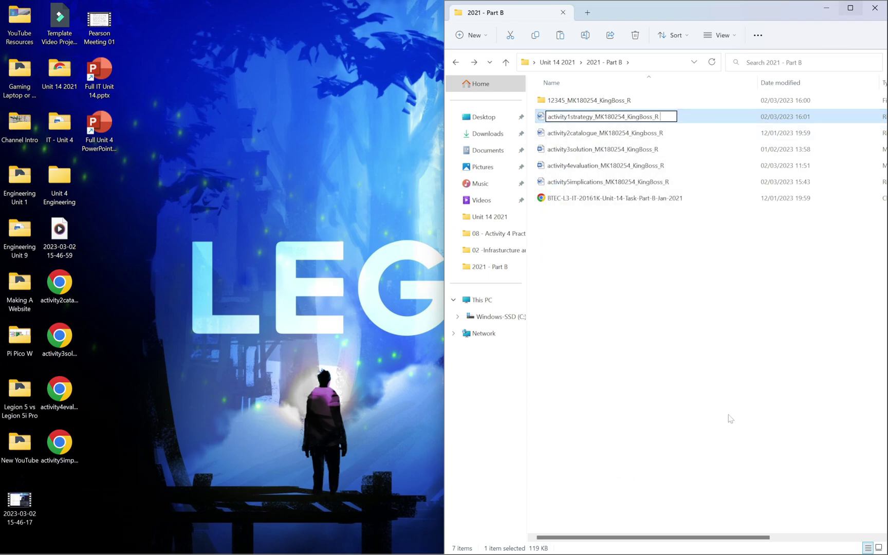
text(- ABC)
key(Return)
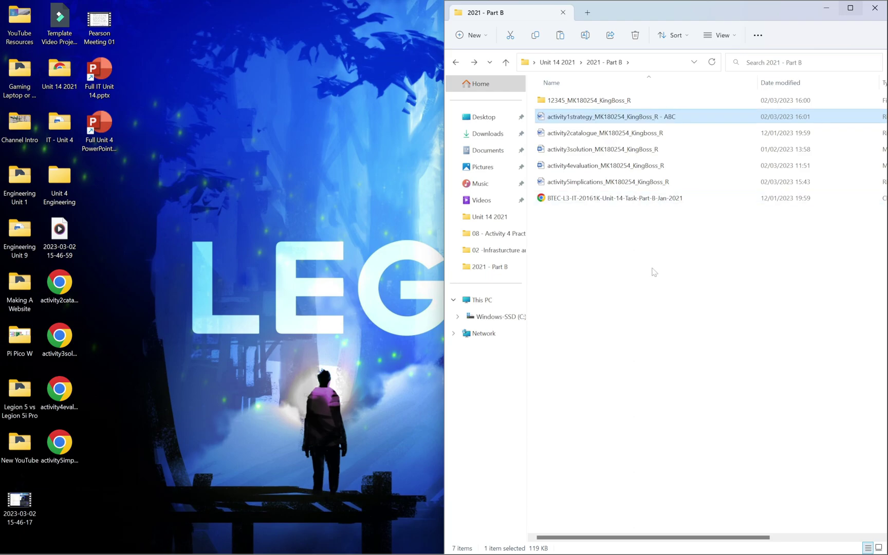
Switch to the Chrome window showing the BTEC assignment brief PDF
click(712, 226)
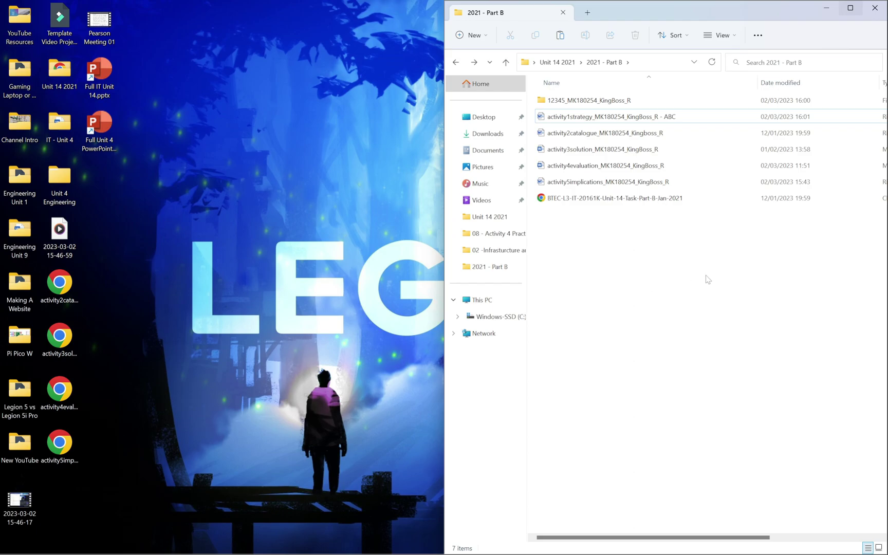
key(alt+Tab)
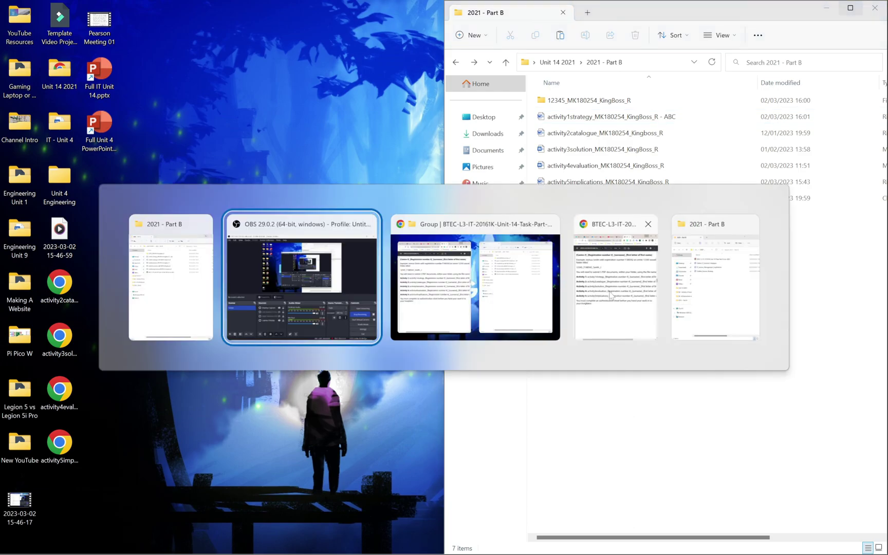
click(611, 295)
Scroll the BTEC assignment brief PDF toward the Outcomes for Submission file-name list
scroll(288, 298, down, 2)
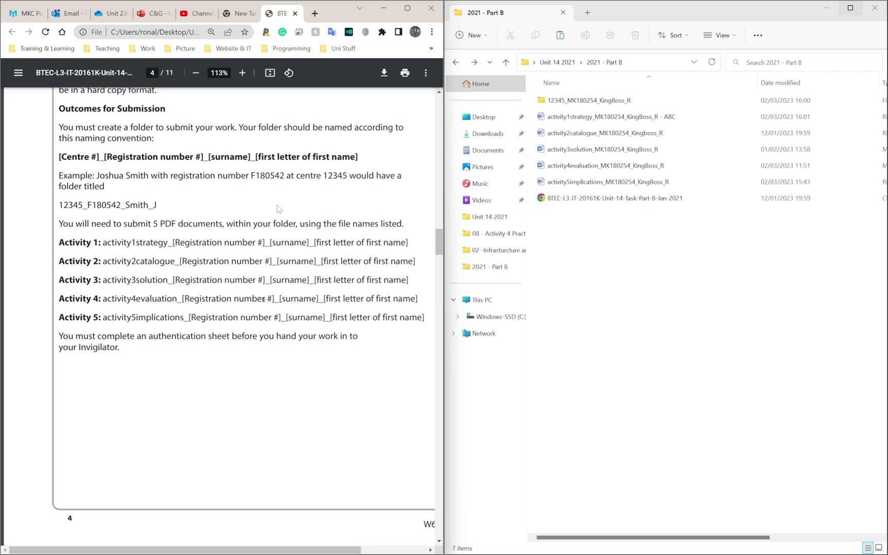
scroll(278, 209, down, 6)
scroll(278, 208, down, 3)
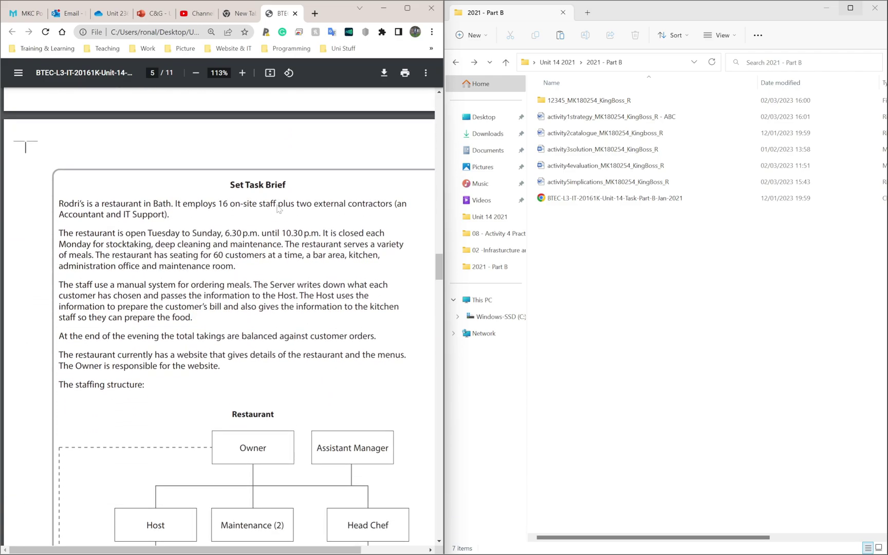
scroll(278, 208, up, 10)
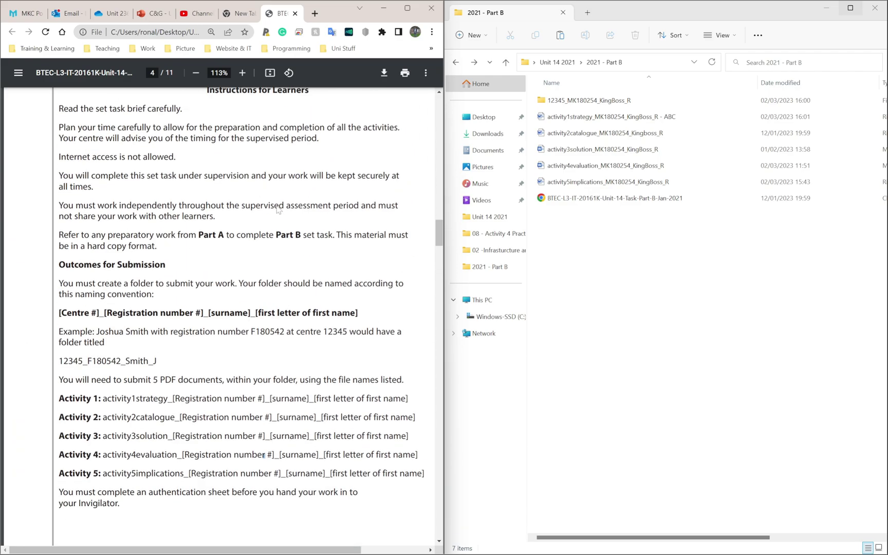